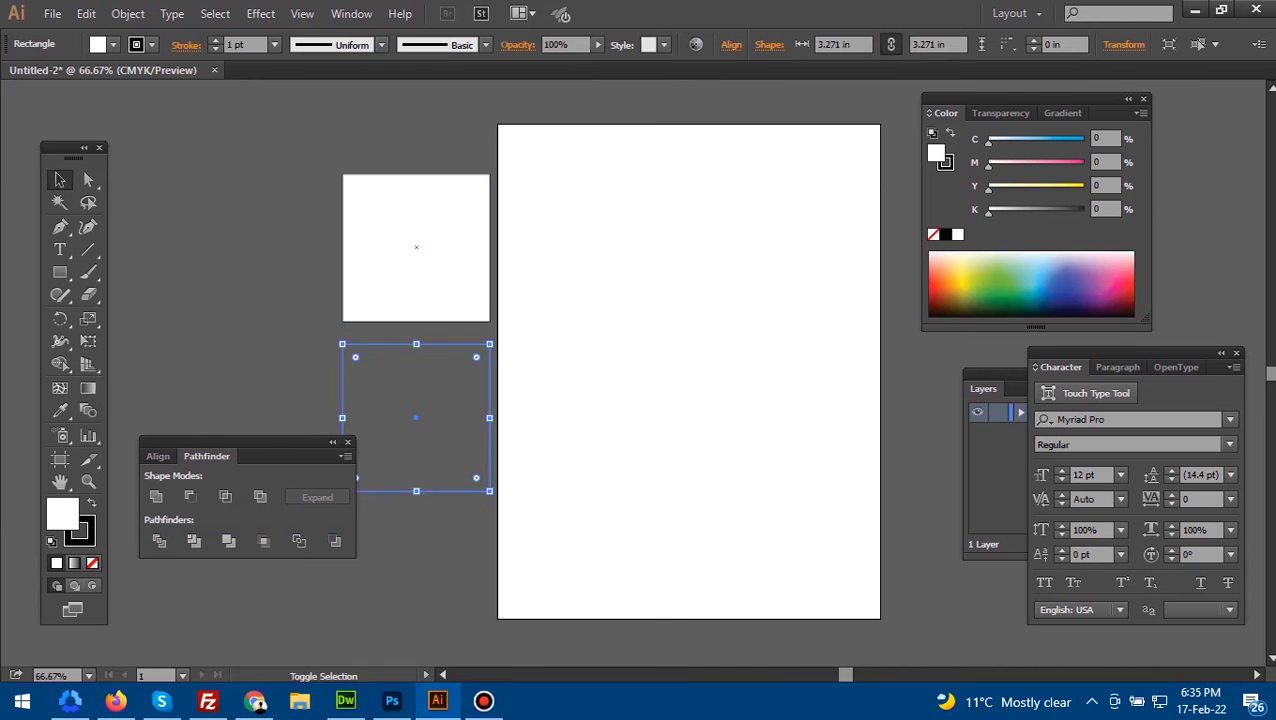
# - Fill the upper square with 20% black and the lower square with 40% black
pyautogui.click(418, 256)
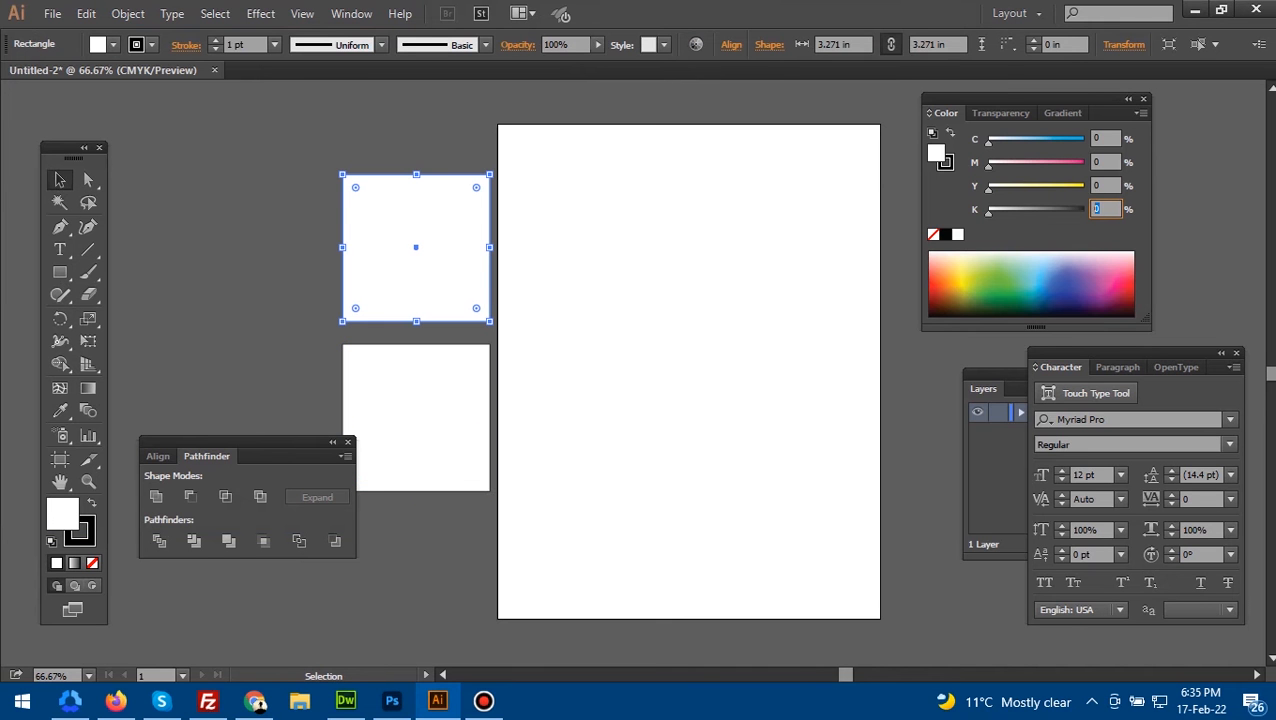
pyautogui.press('Return')
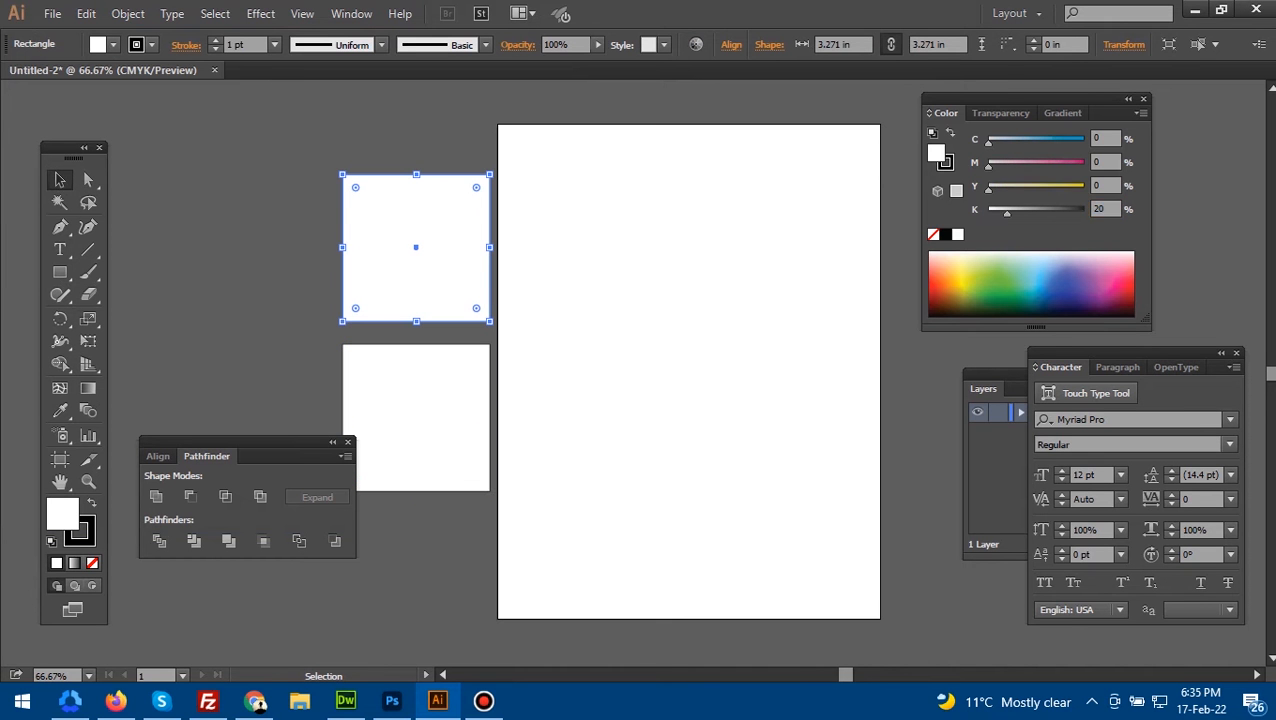
pyautogui.click(420, 412)
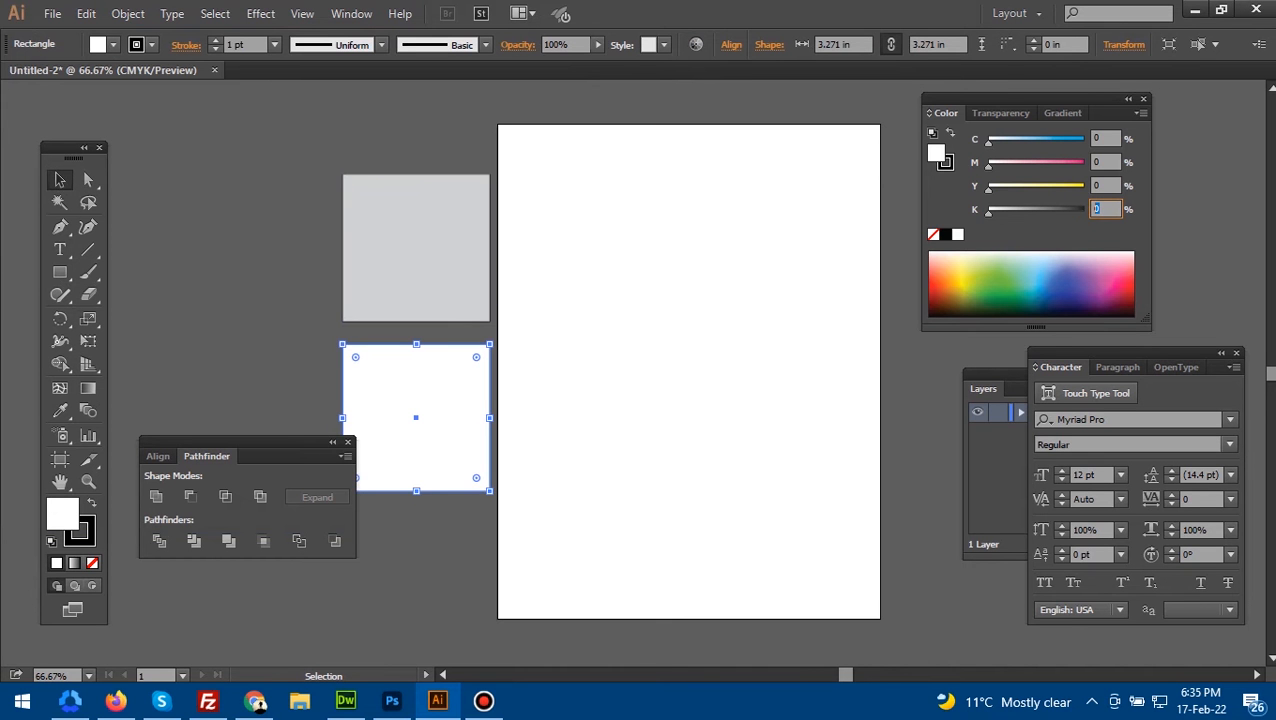
pyautogui.write('40')
pyautogui.press('Return')
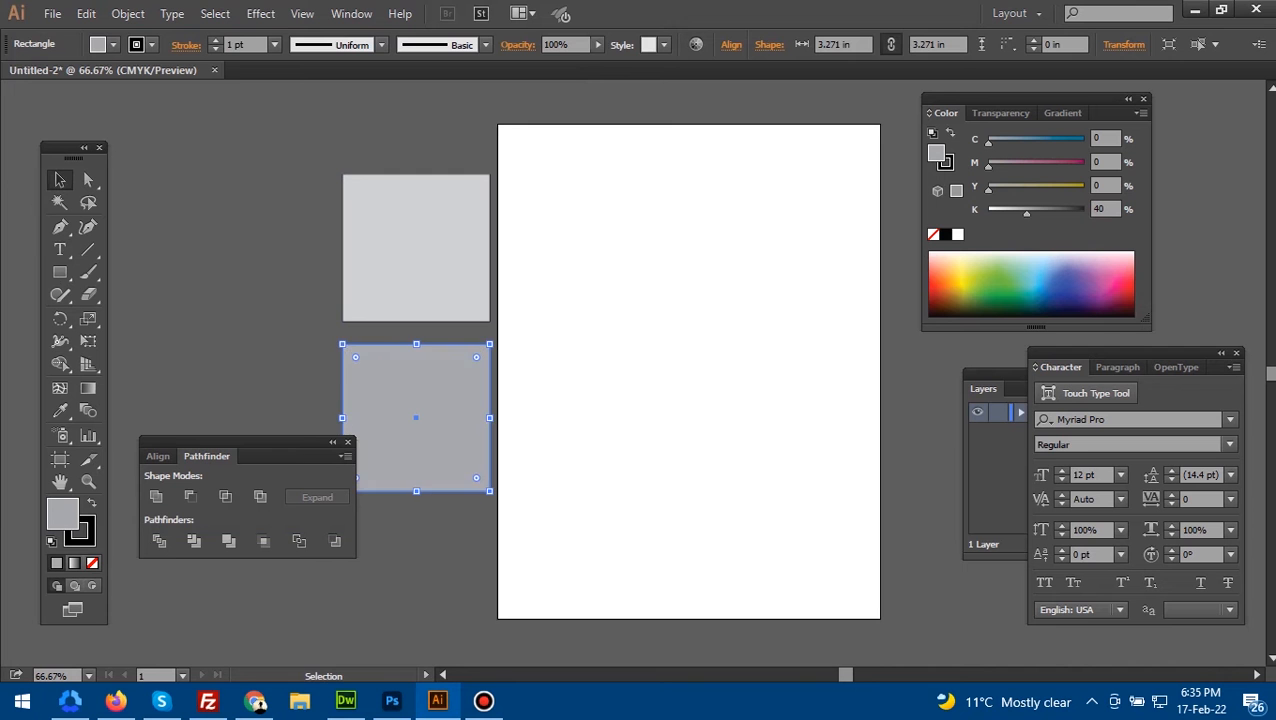
# - Add the letter S as text beside the squares and set its font to Poppins Bold
pyautogui.press('t')
pyautogui.click(620, 240)
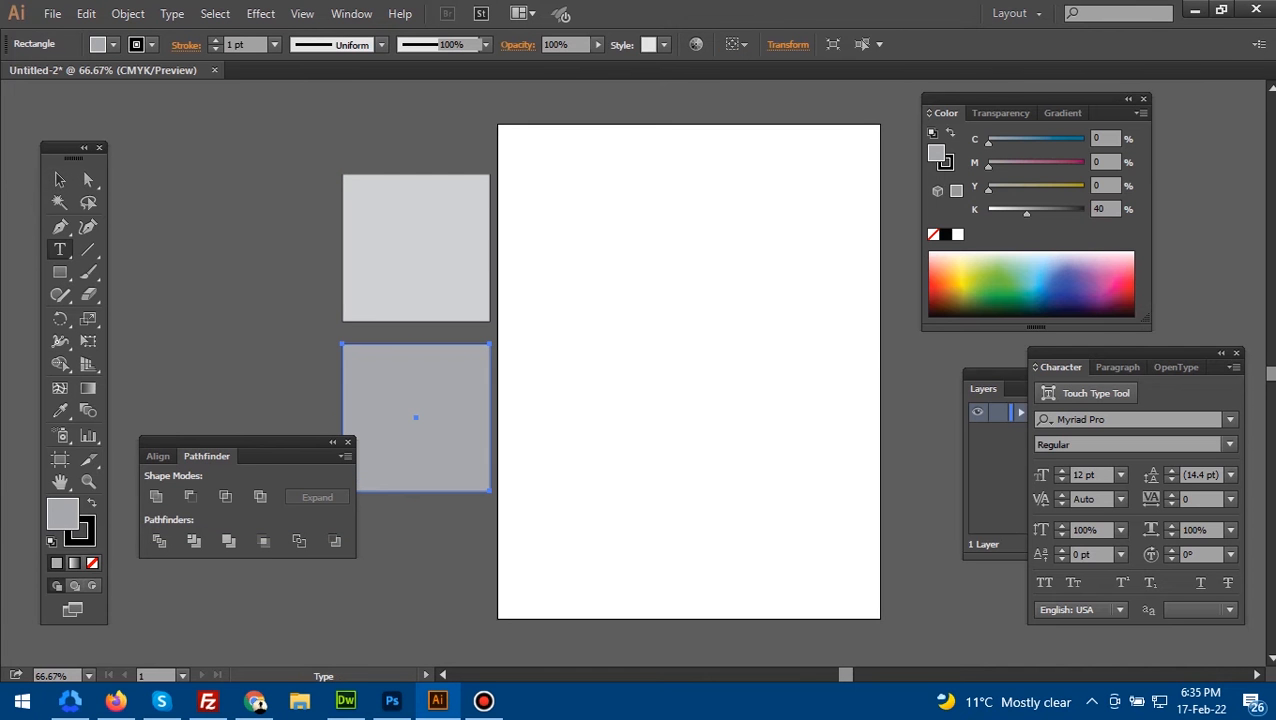
pyautogui.click(230, 197)
pyautogui.press('Escape')
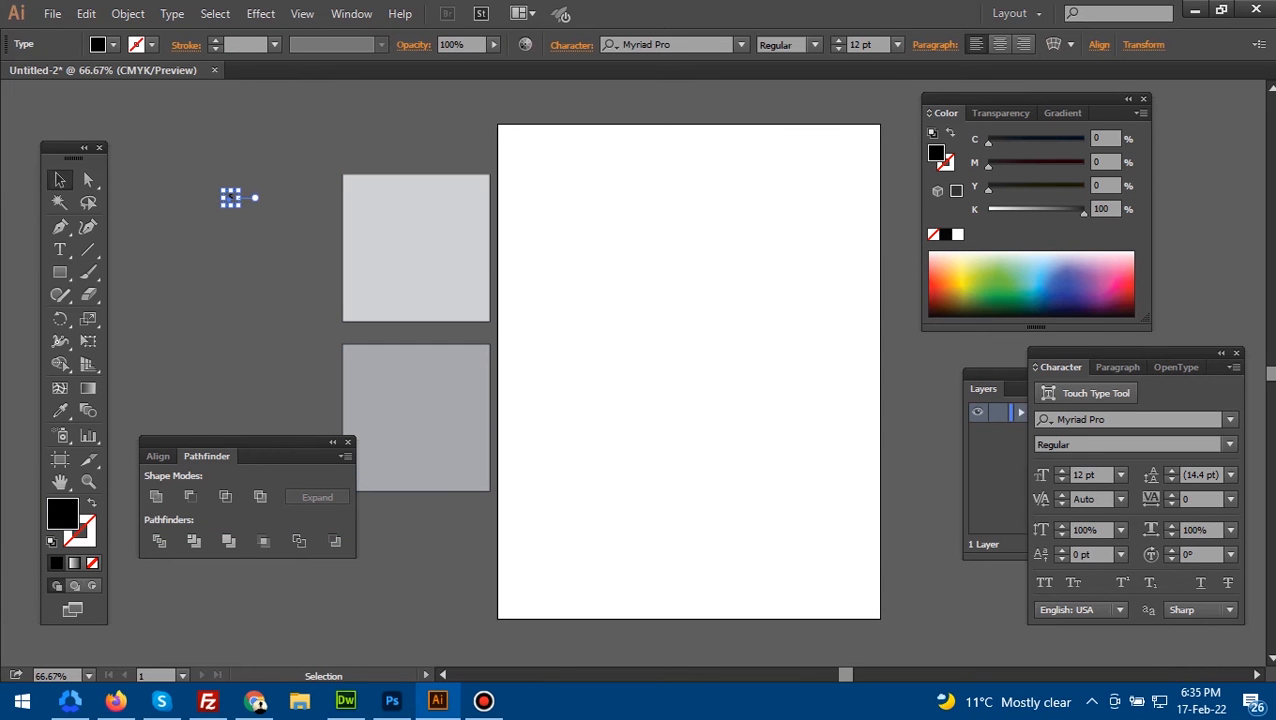
pyautogui.click(1100, 419)
pyautogui.write('popp')
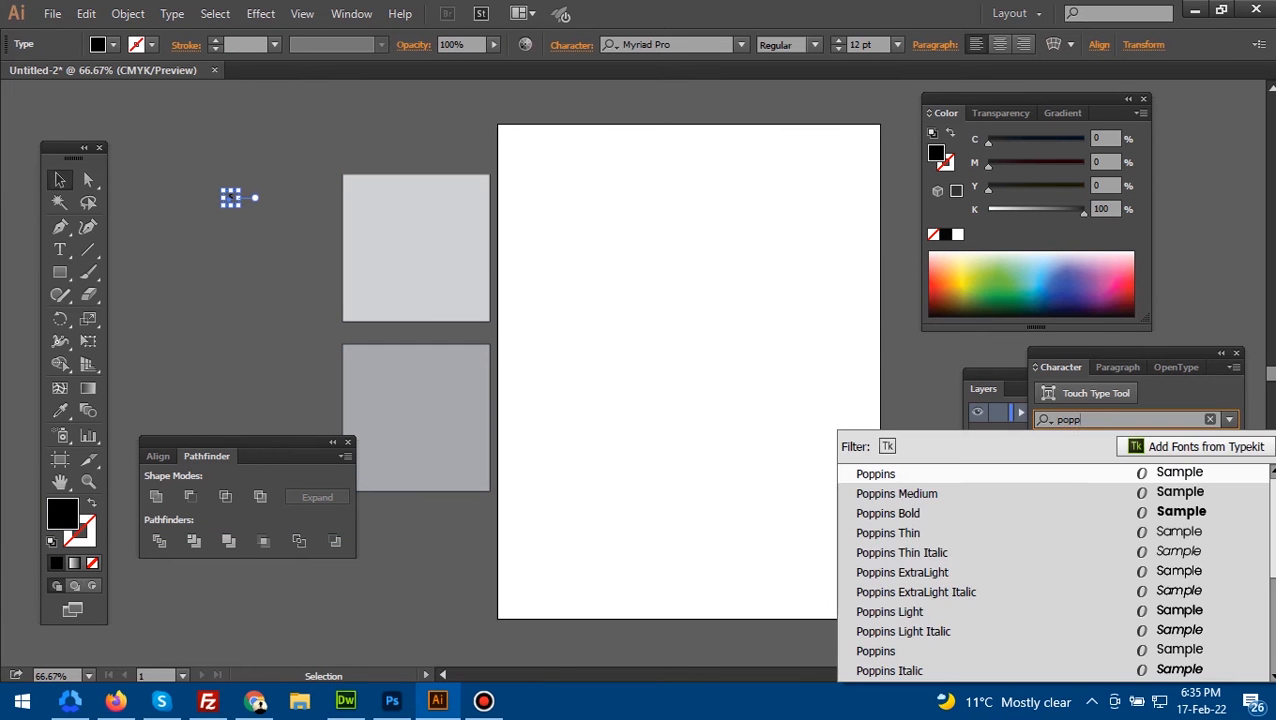
pyautogui.press('Down')
pyautogui.press('Down')
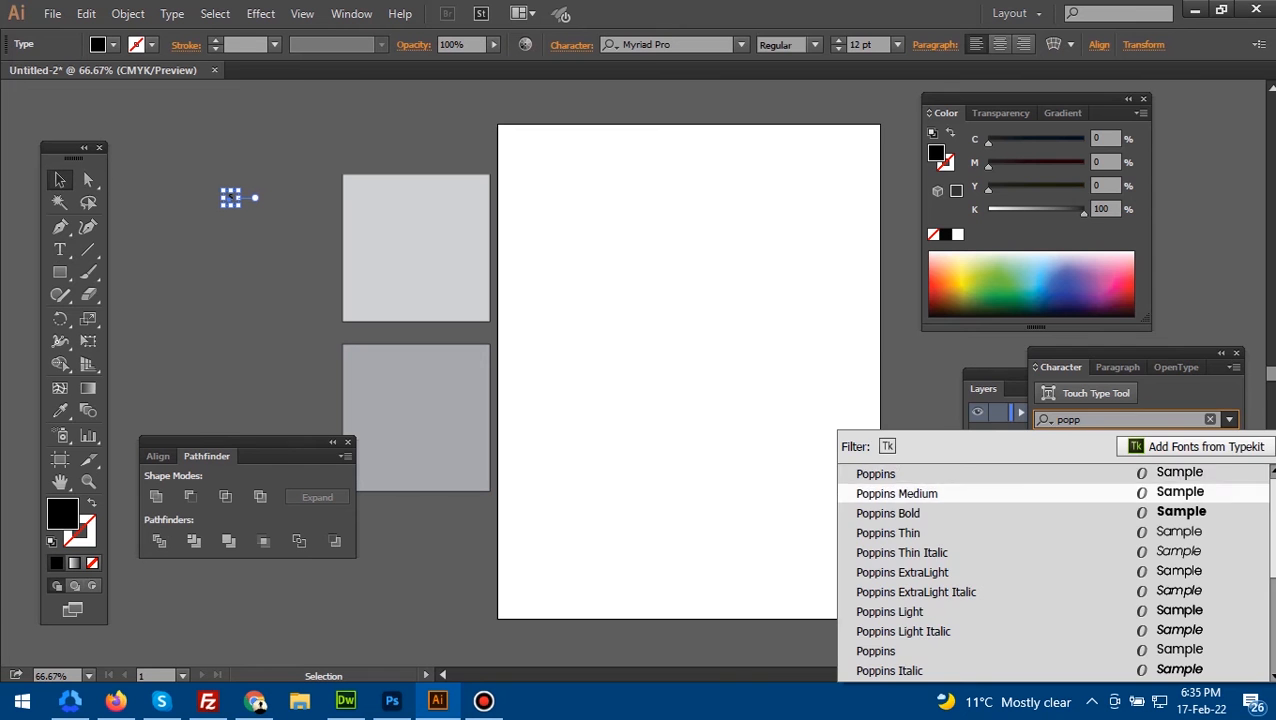
pyautogui.press('Return')
# - Try font sizes of 25 pt and 48 pt on the S, and scale it up freely to about 194 pt
pyautogui.click(1121, 475)
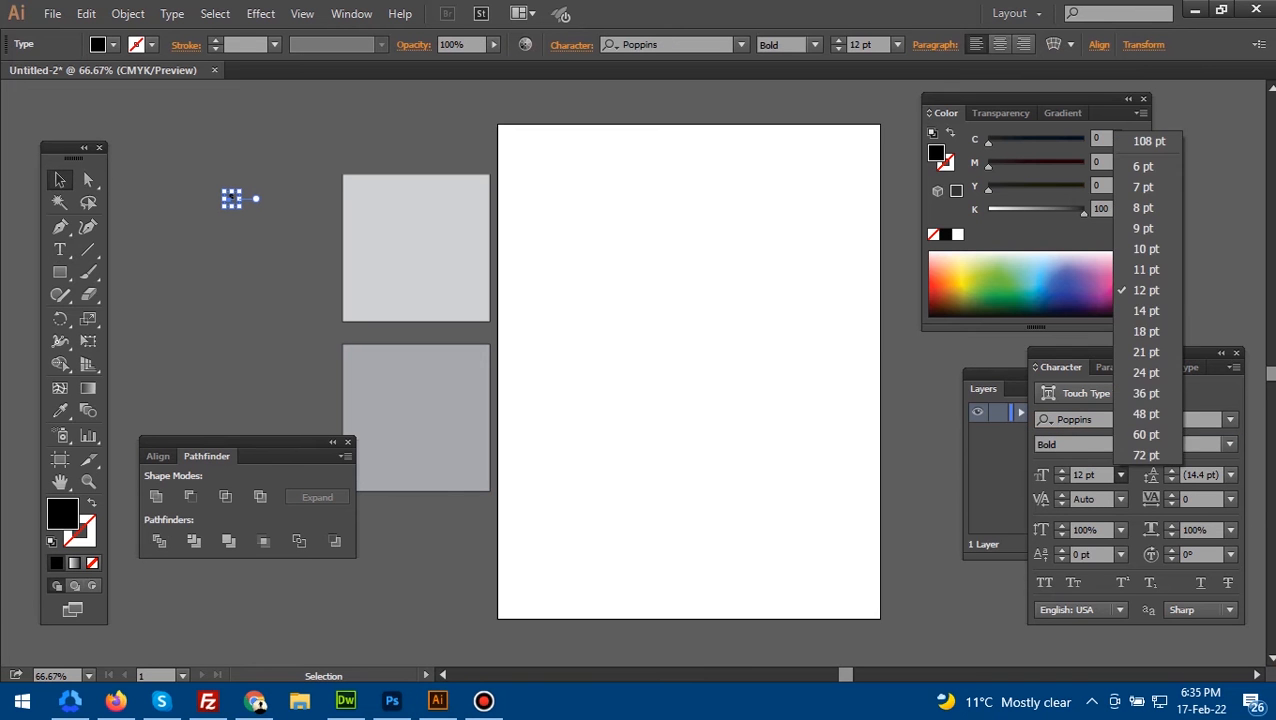
pyautogui.click(1145, 456)
pyautogui.click(1083, 475)
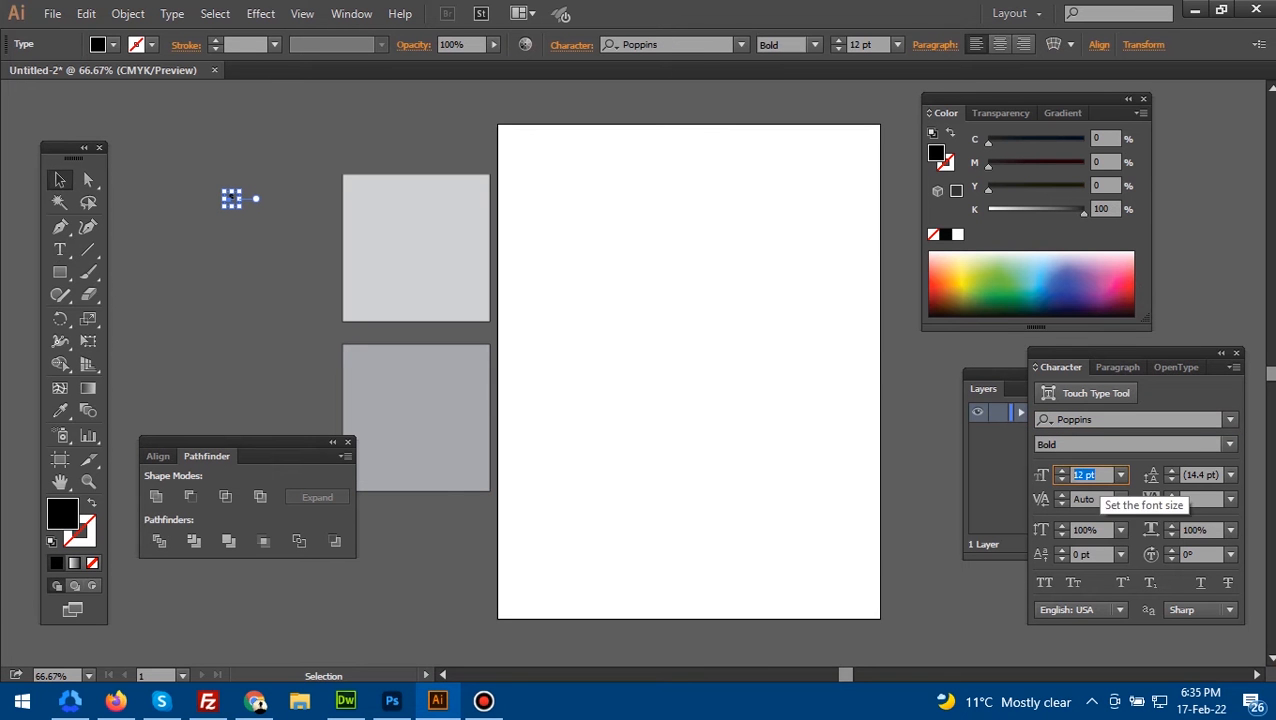
pyautogui.press('Return')
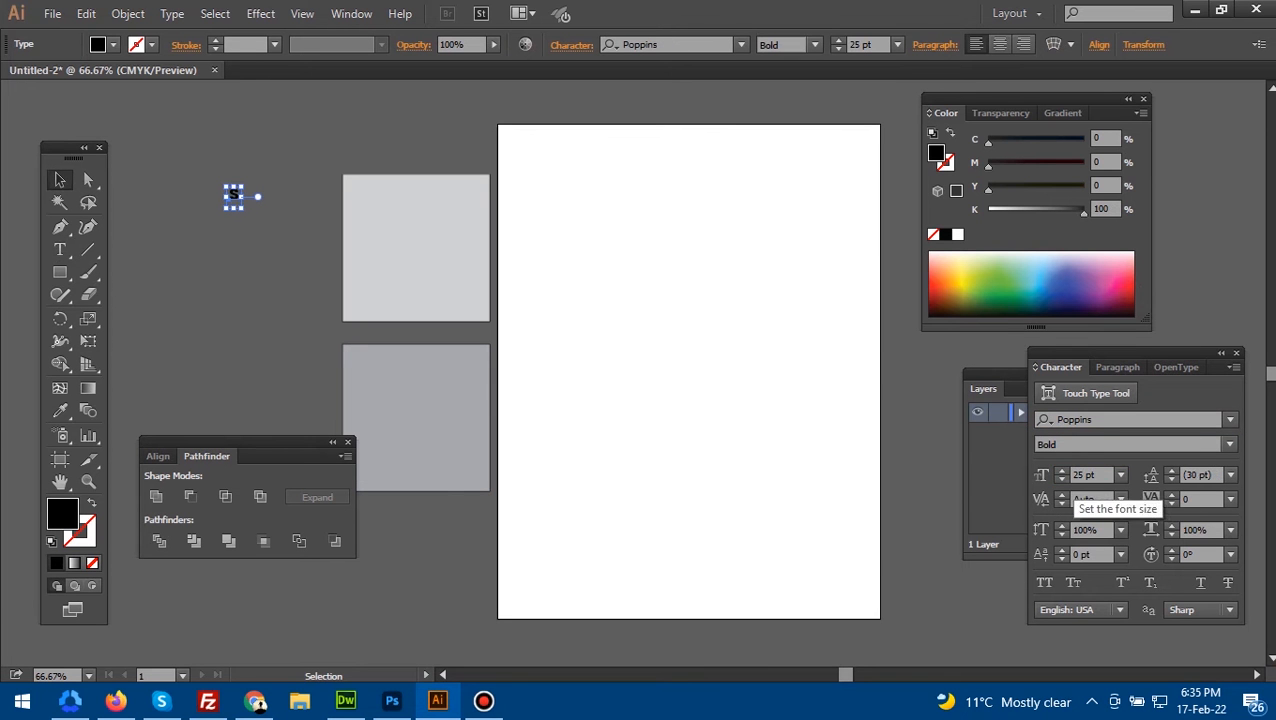
pyautogui.click(1121, 475)
pyautogui.click(1146, 413)
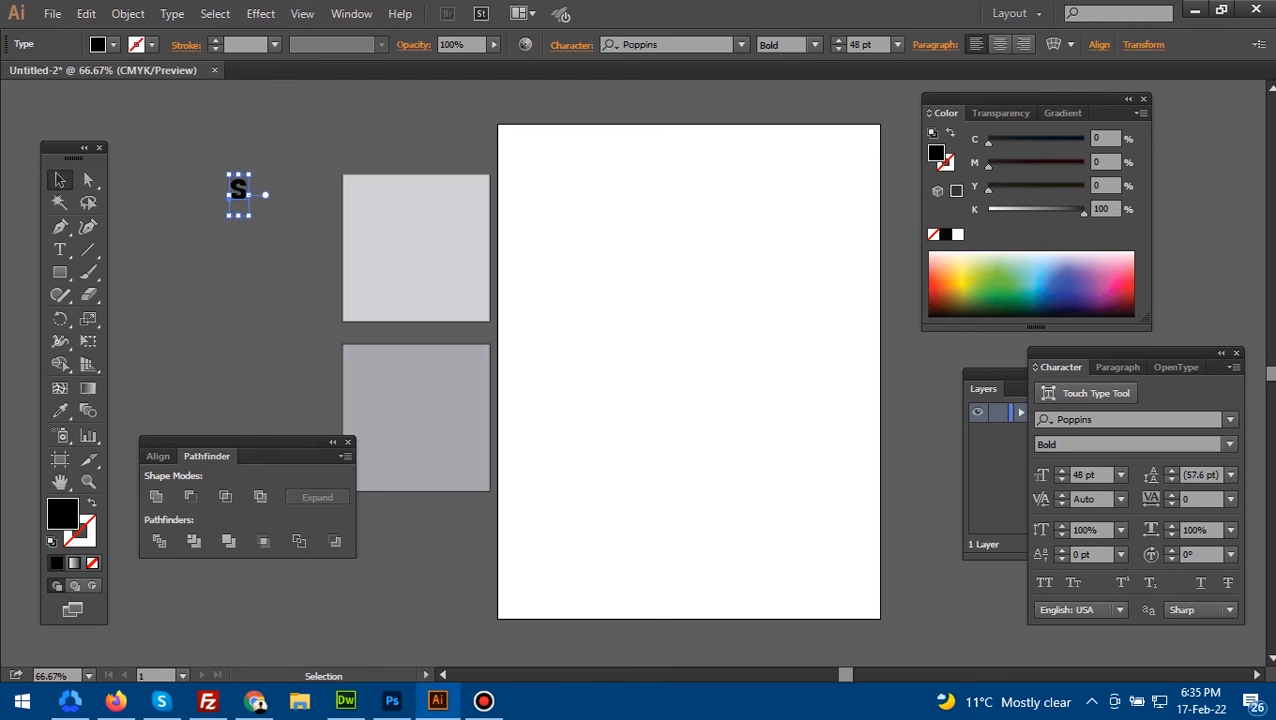
pyautogui.moveTo(248, 214); pyautogui.dragTo(308, 341)
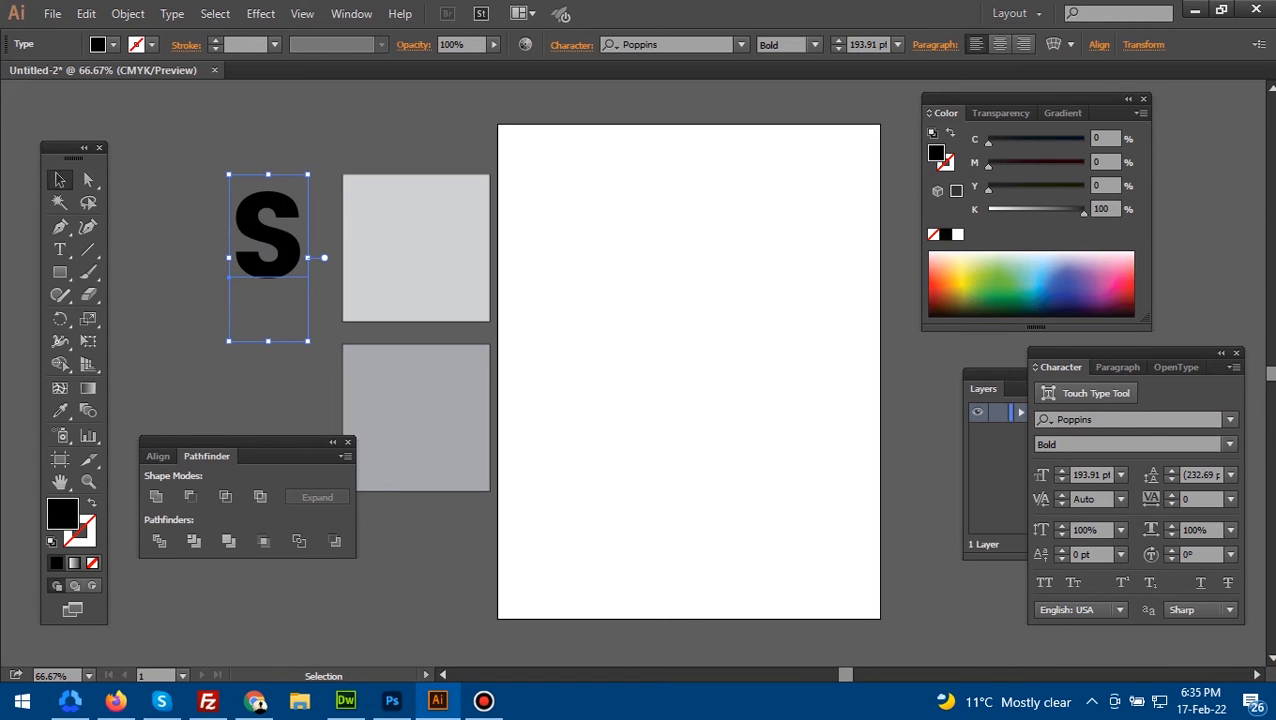
# - Set the font size of the letter S to 180 pt
pyautogui.click(1090, 475)
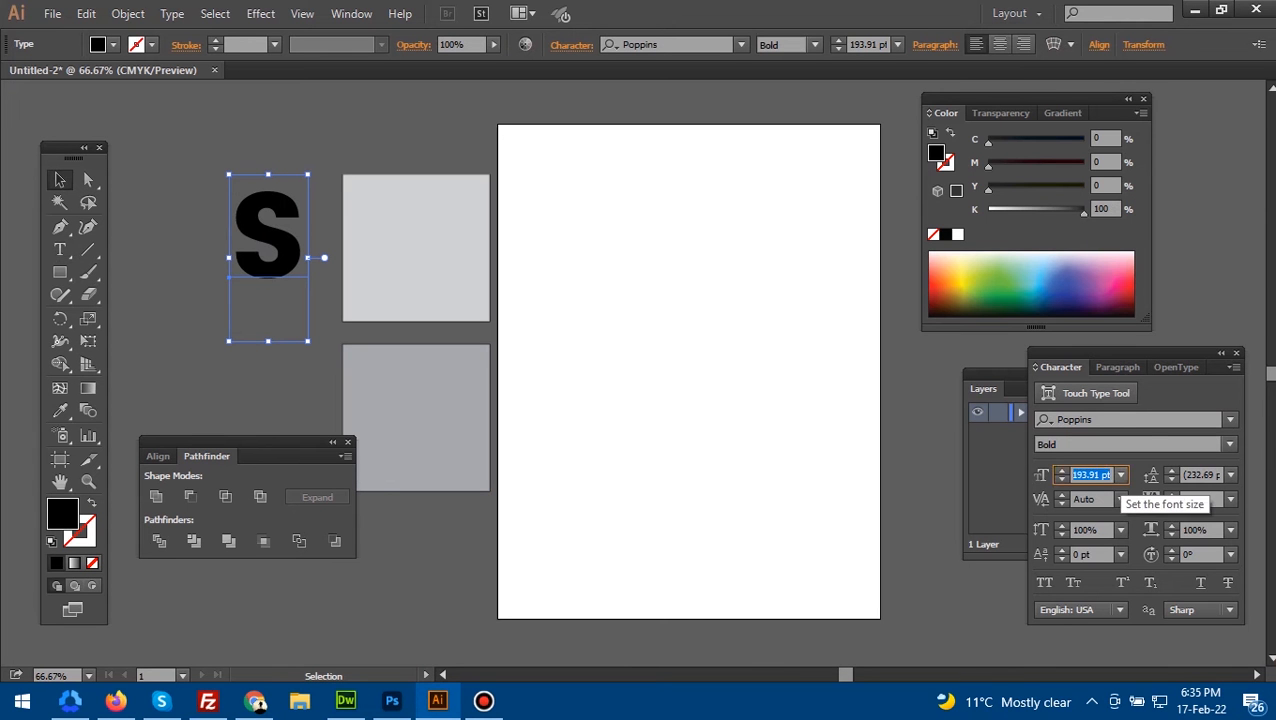
pyautogui.write('180')
pyautogui.press('Return')
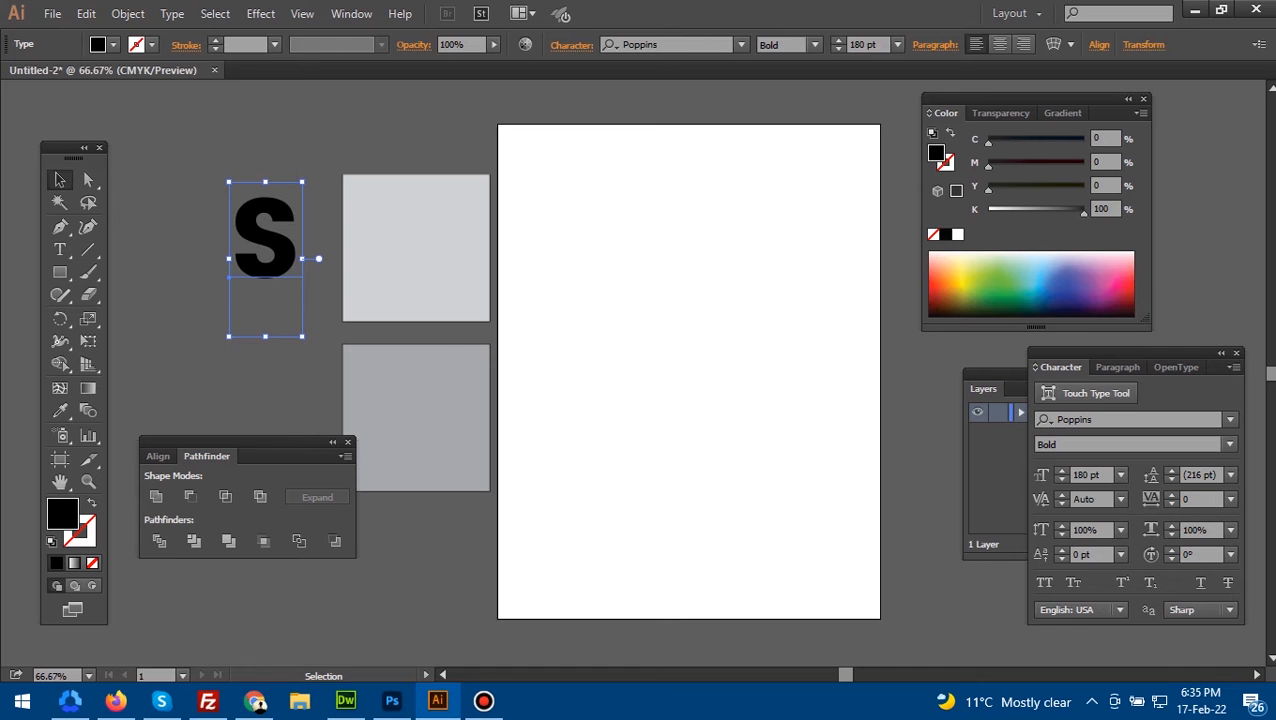
# - Place one copy of the S on each square and change the lower square's letter to C
pyautogui.moveTo(265, 240); pyautogui.dragTo(408, 417)
pyautogui.doubleClick(408, 417)
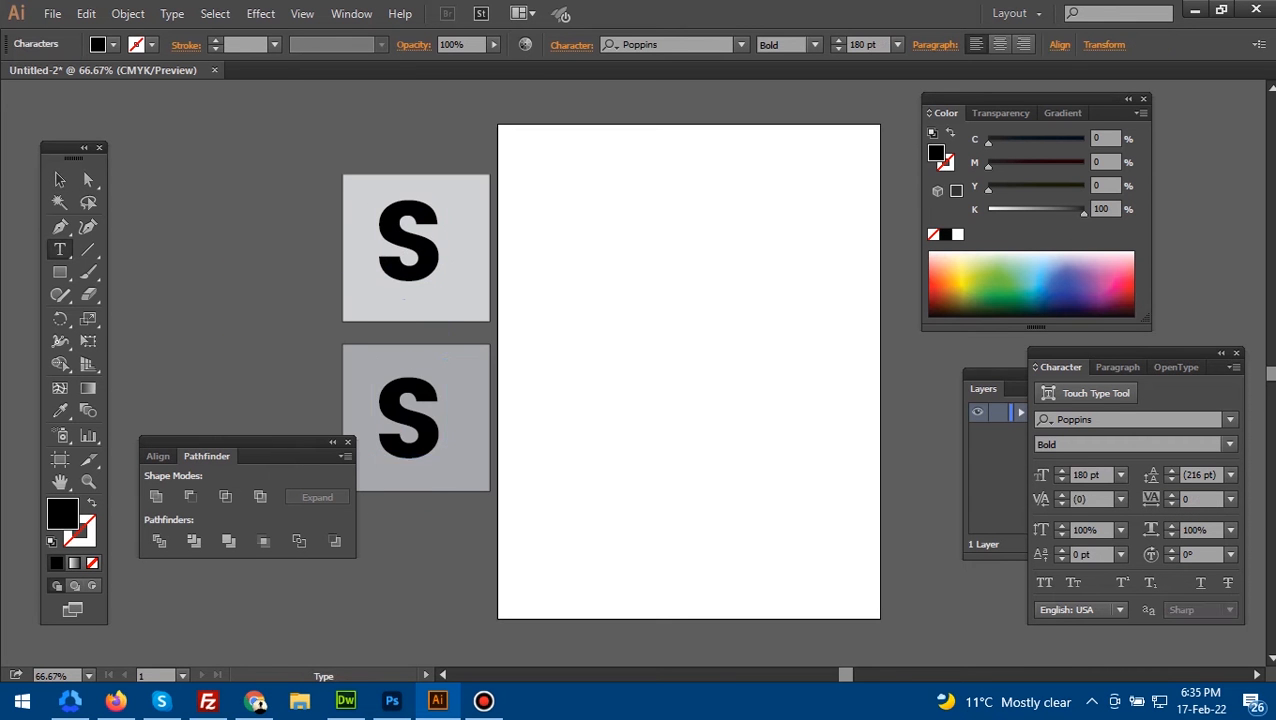
pyautogui.hotkey('ctrl', 'a')
pyautogui.write('C')
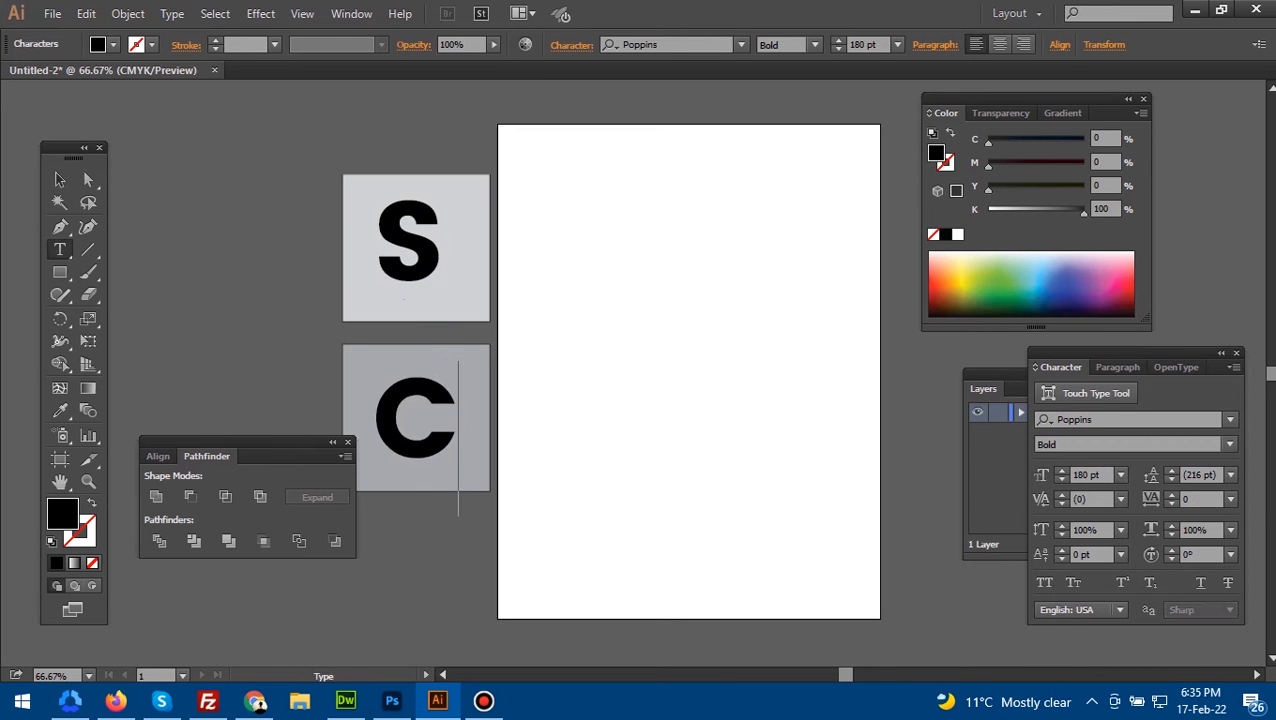
pyautogui.press('Escape')
# - Convert both the S and the C text to outlines
pyautogui.moveTo(332, 153); pyautogui.dragTo(361, 199)
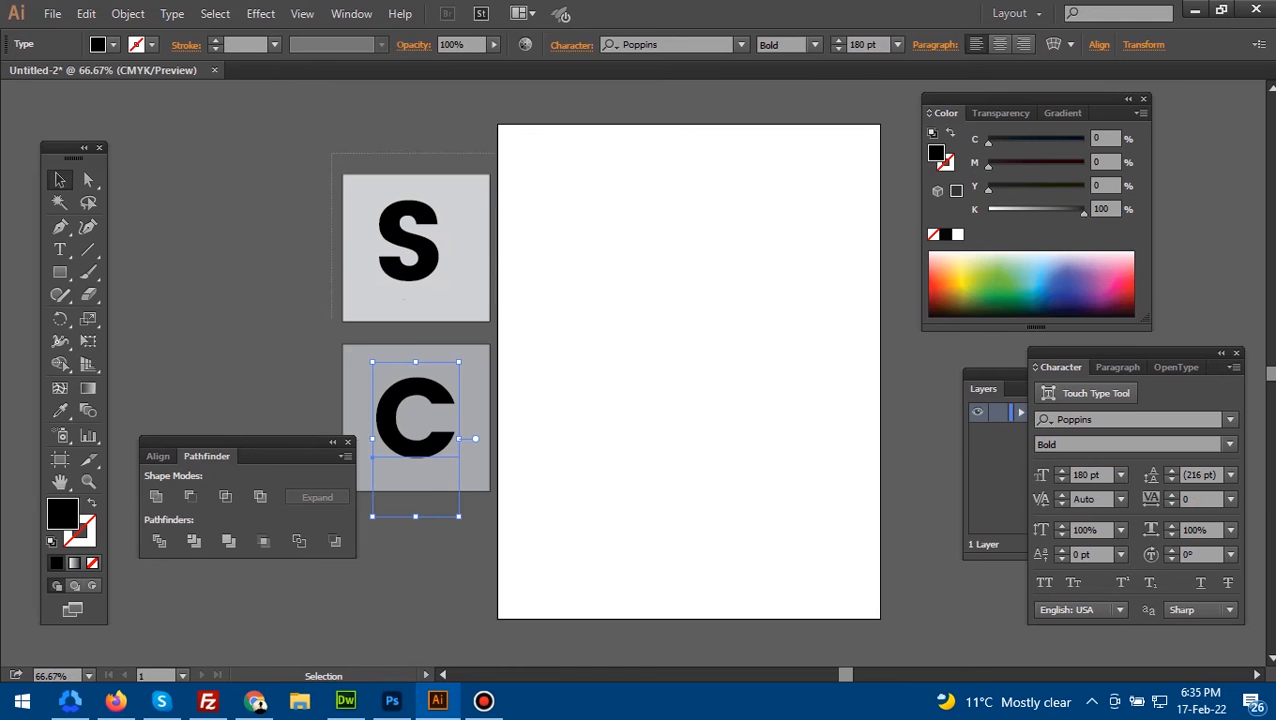
pyautogui.moveTo(507, 319); pyautogui.dragTo(510, 321)
pyautogui.click(511, 325)
pyautogui.rightClick(416, 237)
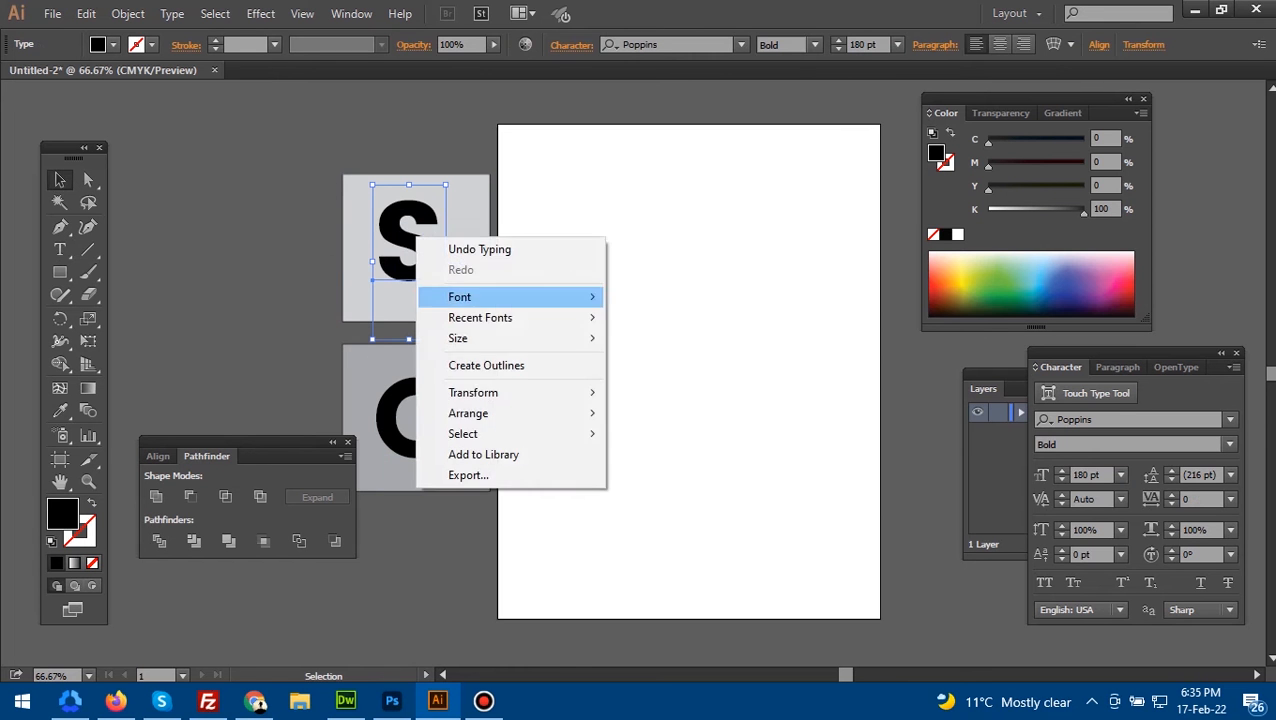
pyautogui.click(486, 365)
pyautogui.click(368, 447)
pyautogui.rightClick(413, 387)
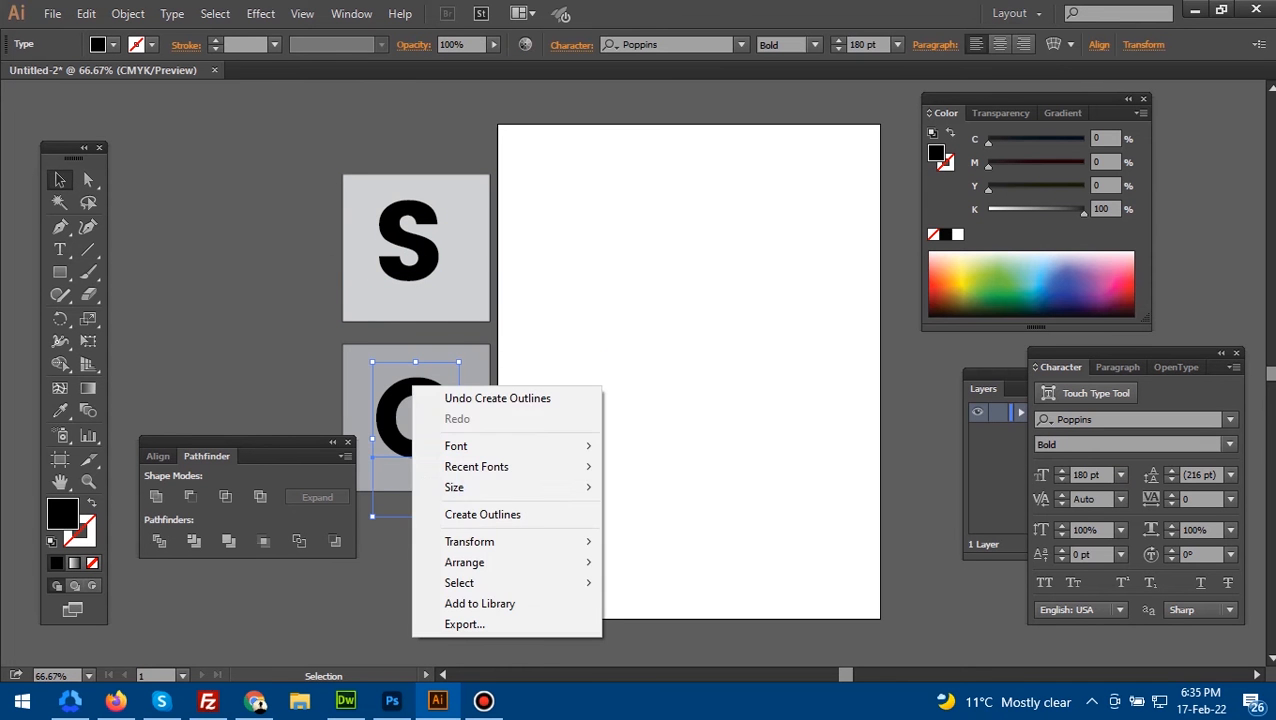
pyautogui.click(418, 514)
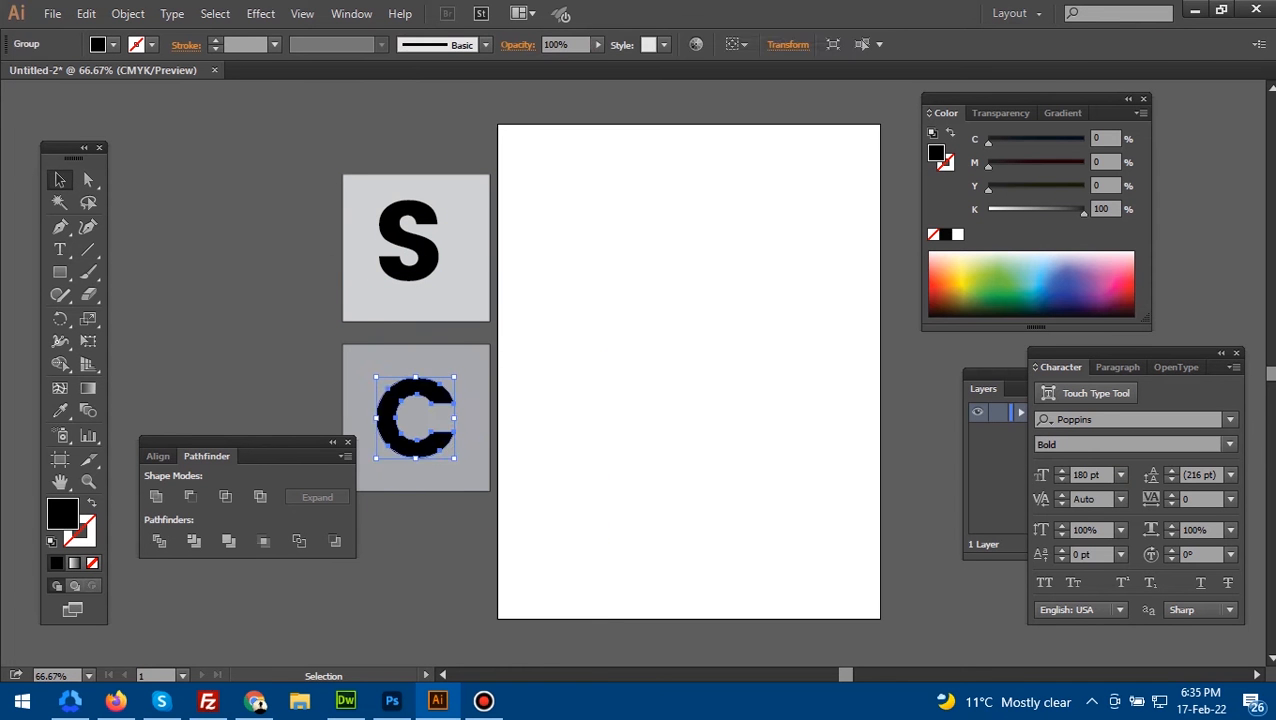
pyautogui.click(430, 512)
# - Remove the stroke from both gray squares
pyautogui.click(457, 285)
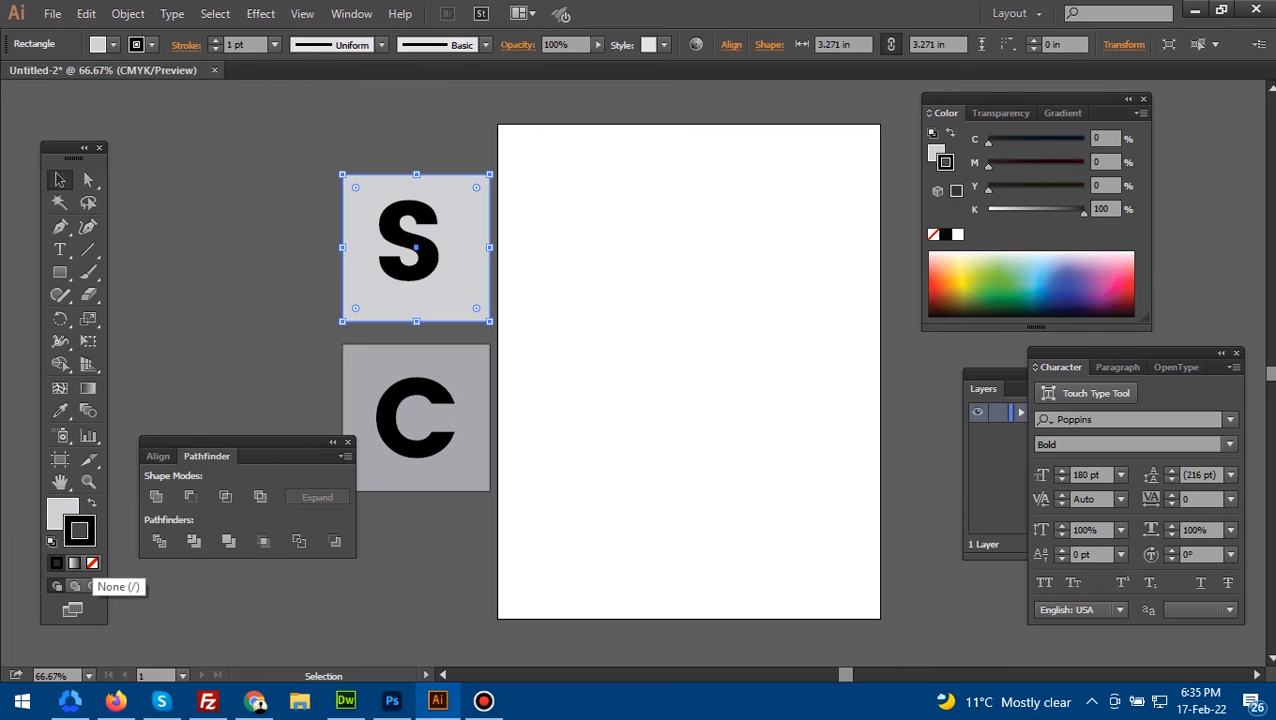
pyautogui.click(92, 562)
pyautogui.click(470, 420)
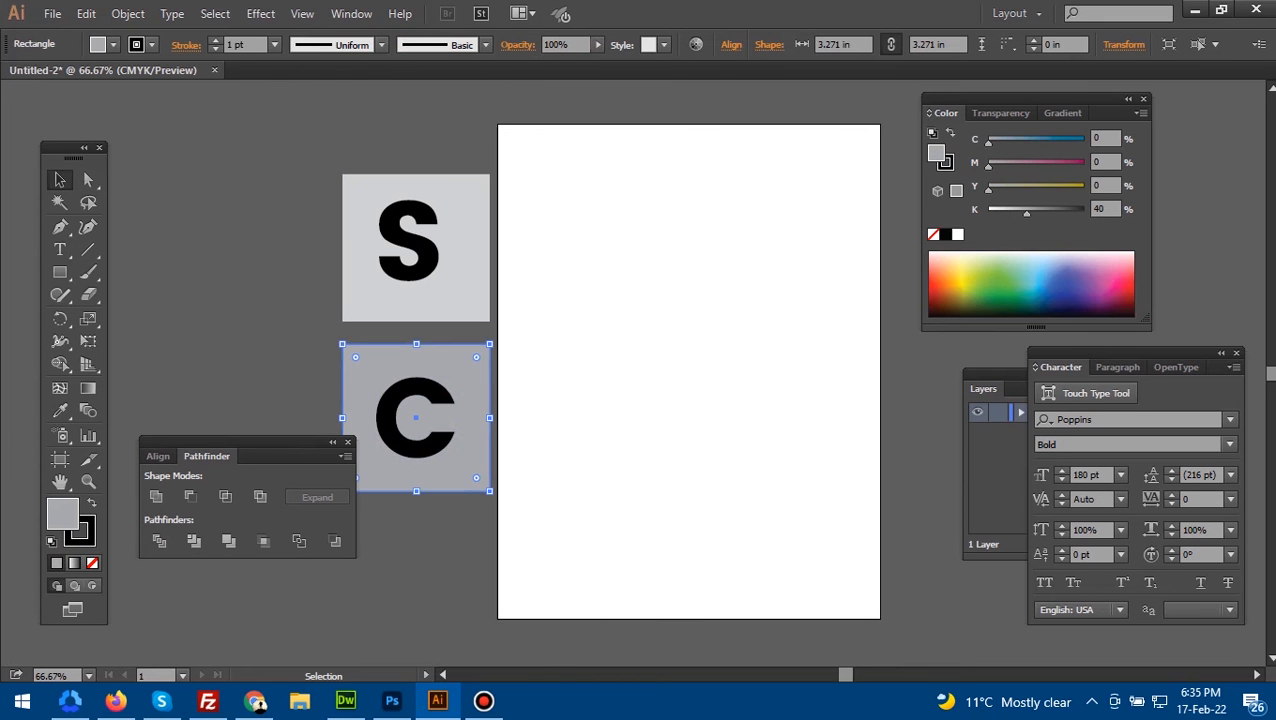
pyautogui.press('x')
pyautogui.press('/')
pyautogui.press('x')
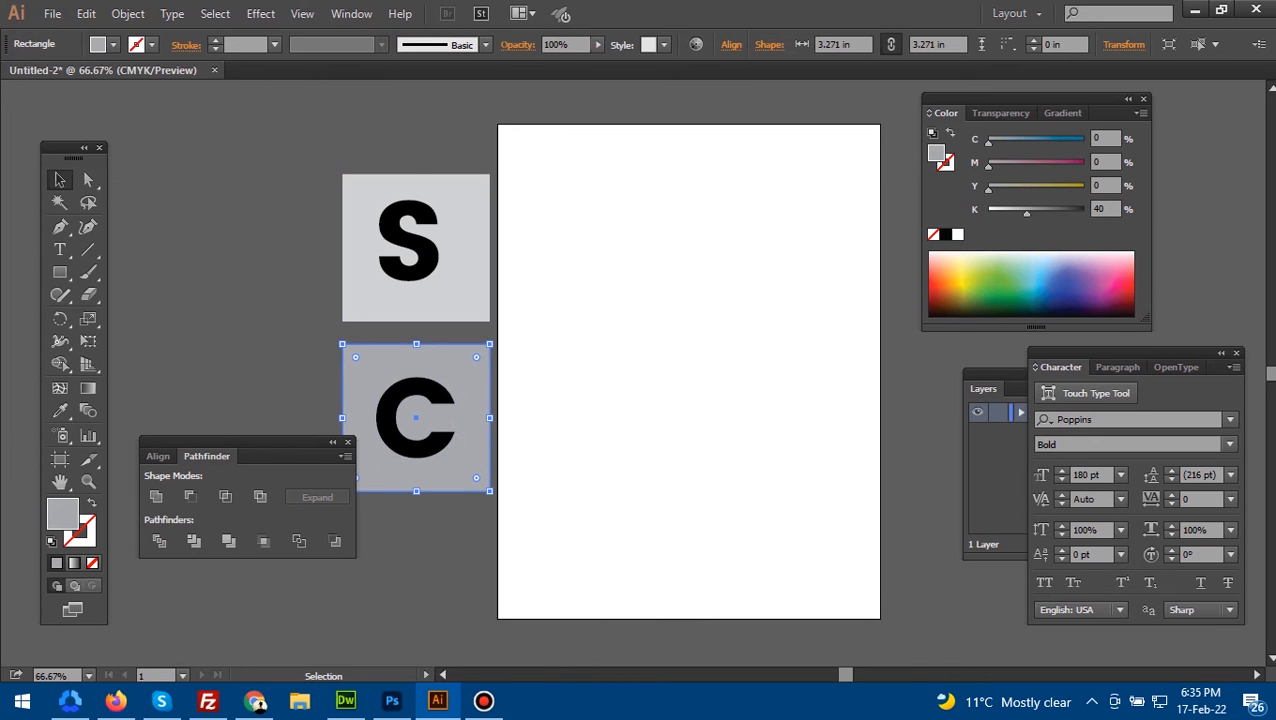
pyautogui.hotkey('ctrl', 'shift', 'a')
# - Align the S and the C to the centers of their squares
pyautogui.moveTo(307, 151); pyautogui.dragTo(509, 329)
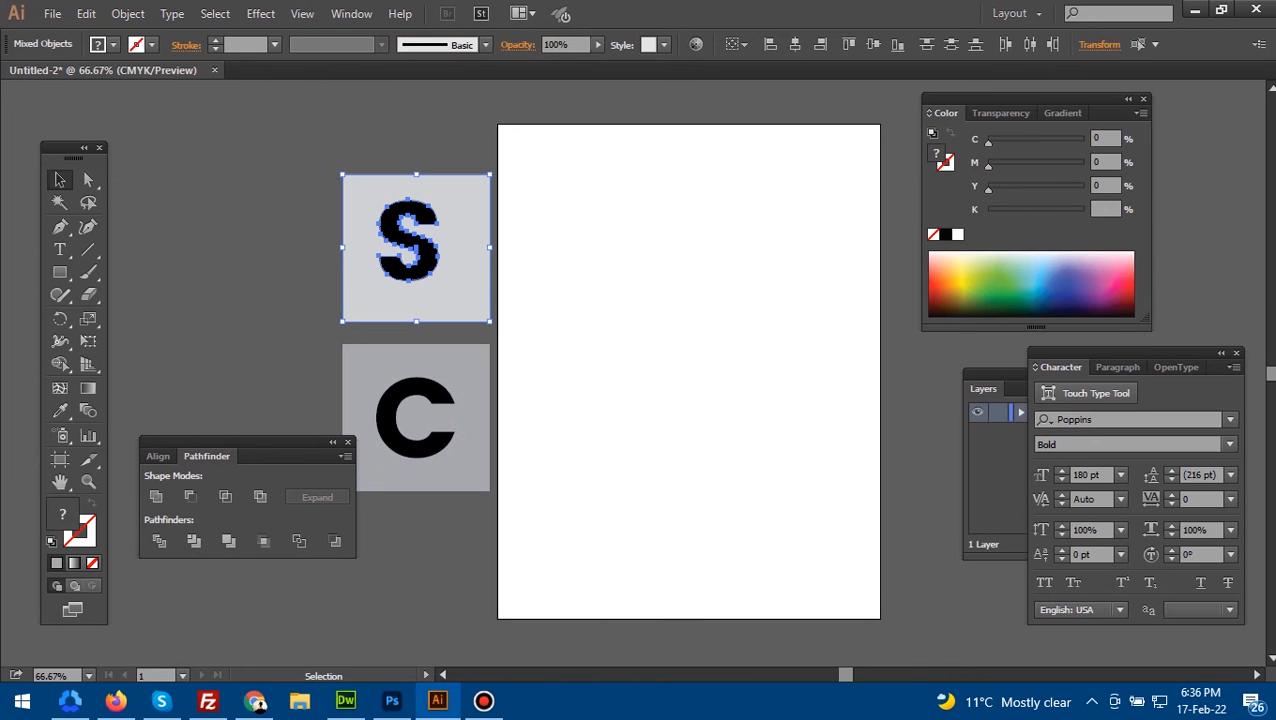
pyautogui.click(795, 44)
pyautogui.click(951, 44)
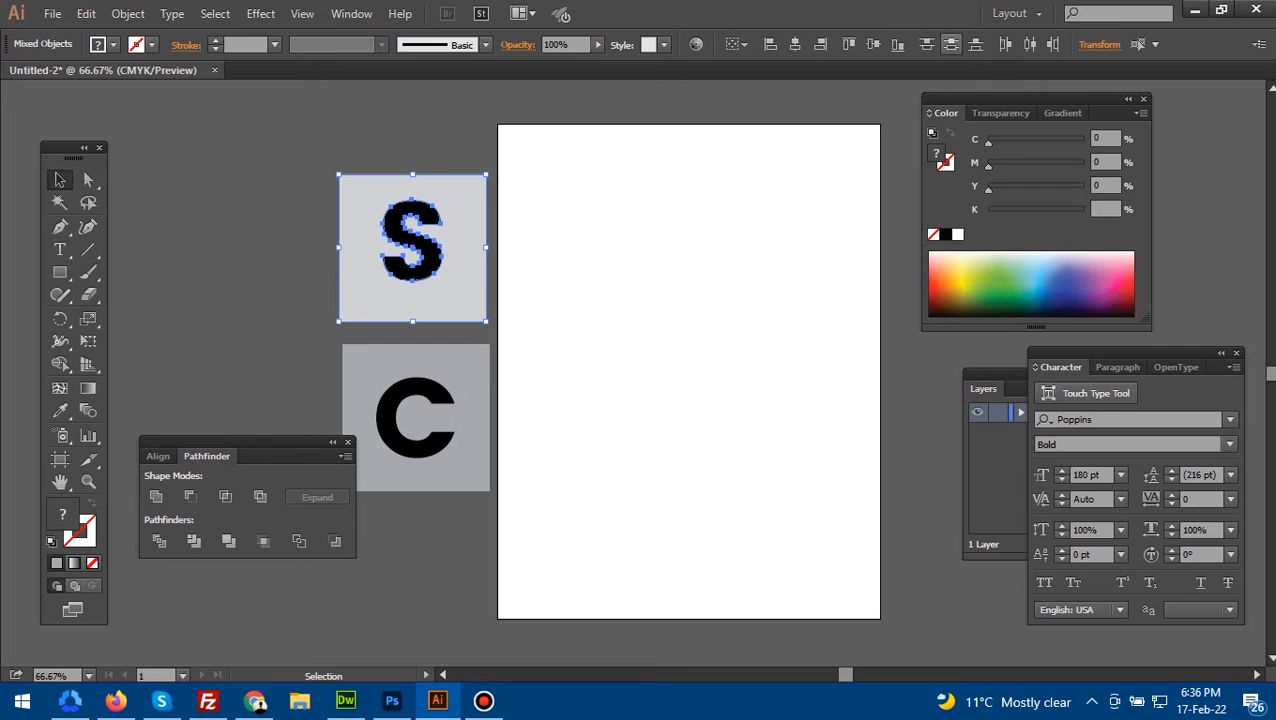
pyautogui.moveTo(491, 475); pyautogui.dragTo(497, 490)
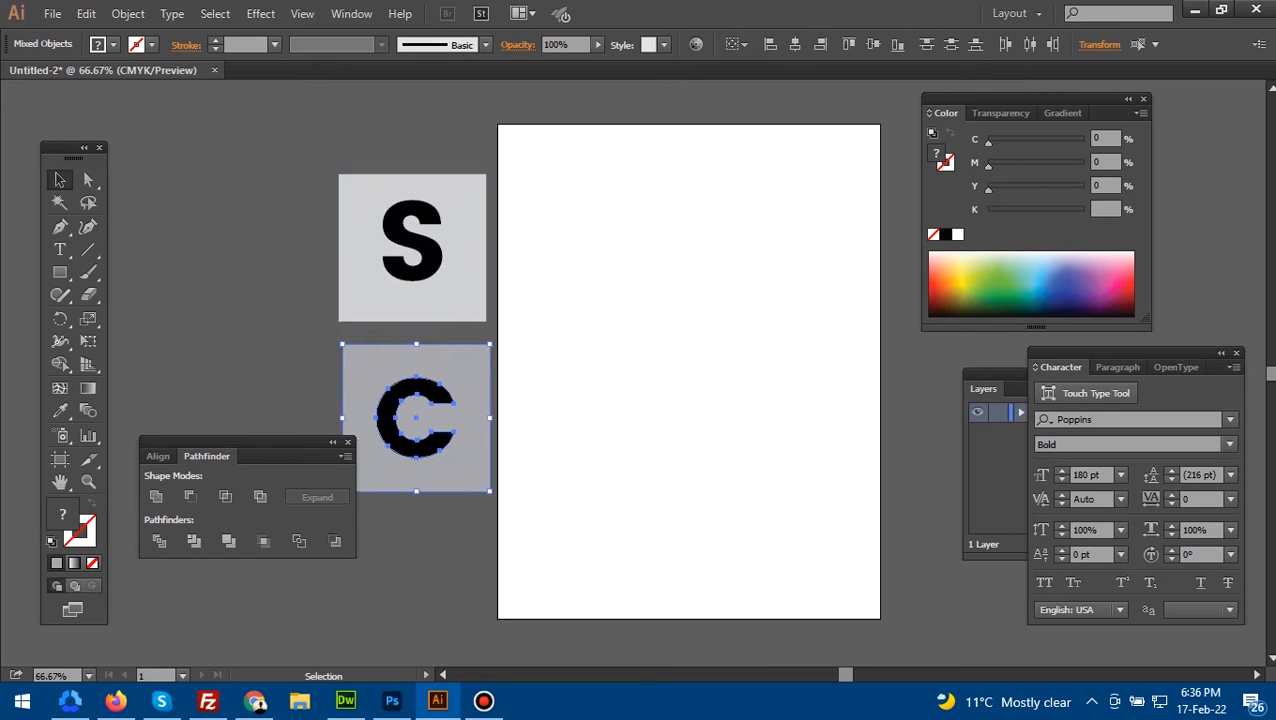
pyautogui.click(873, 44)
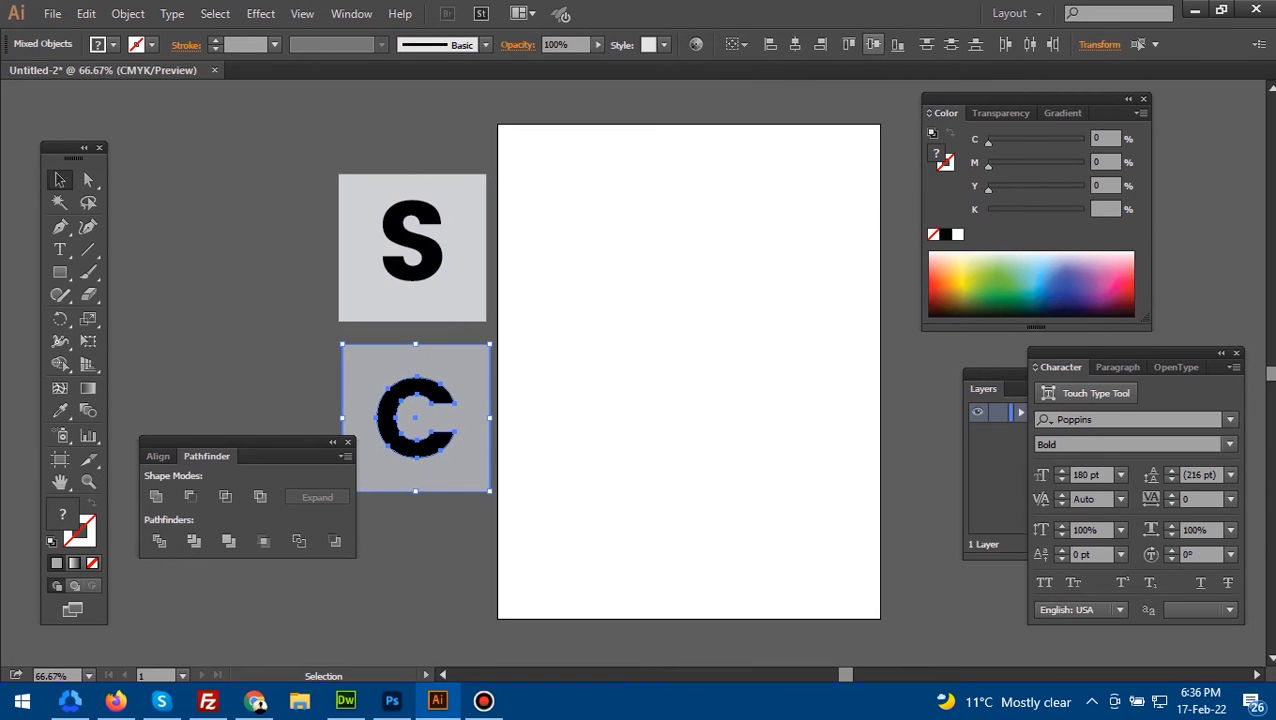
pyautogui.click(620, 300)
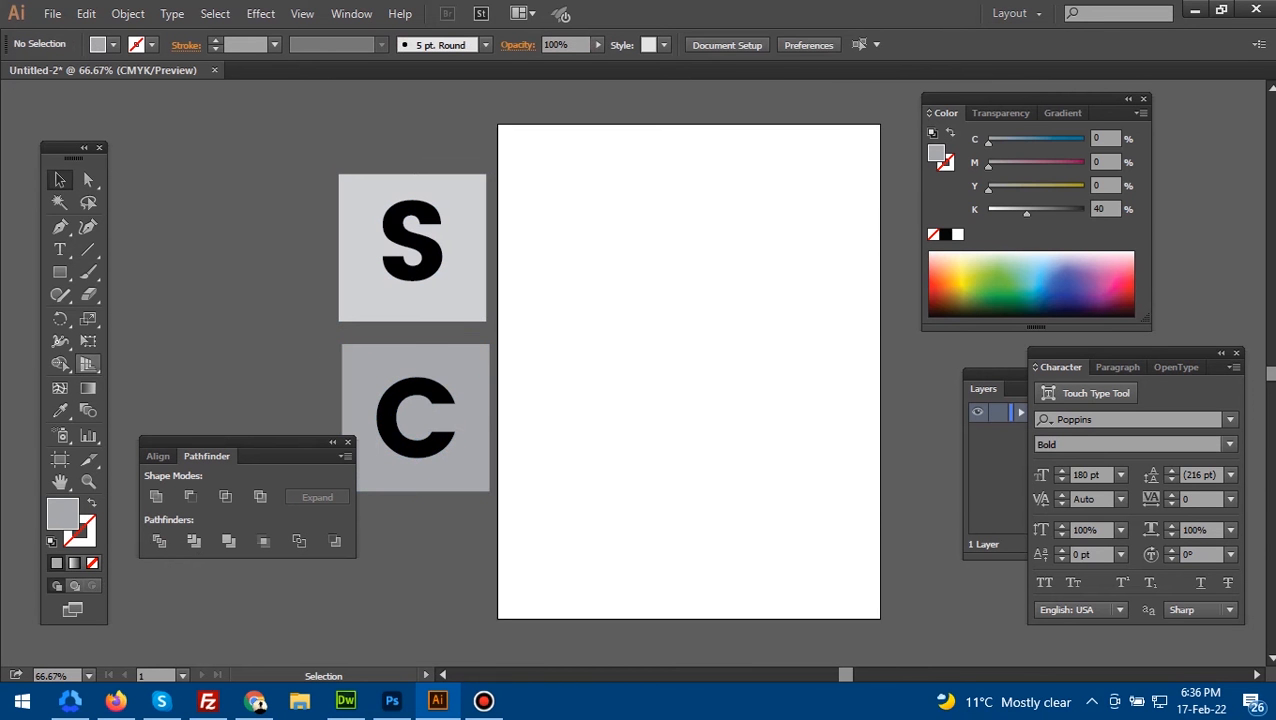
# - Show the two-point perspective grid on the artboard and lower its vertical extent to just above the horizon line
pyautogui.click(88, 364)
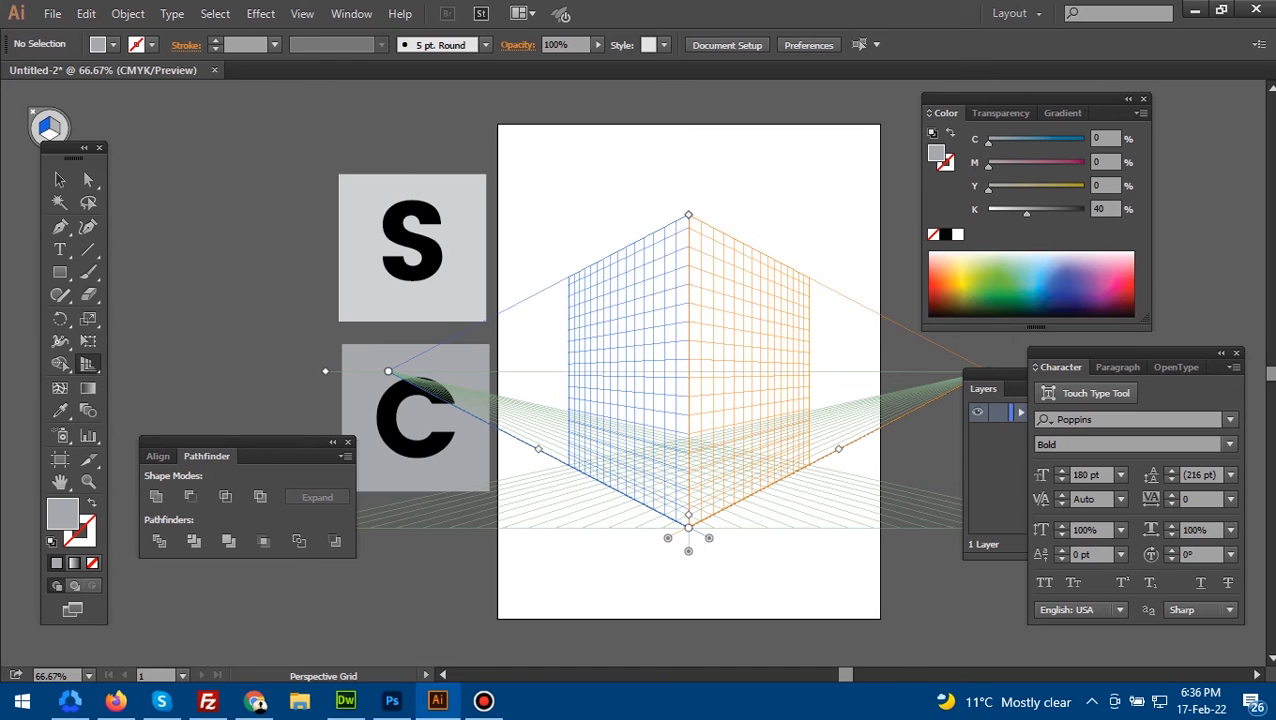
pyautogui.moveTo(688, 215); pyautogui.dragTo(688, 322)
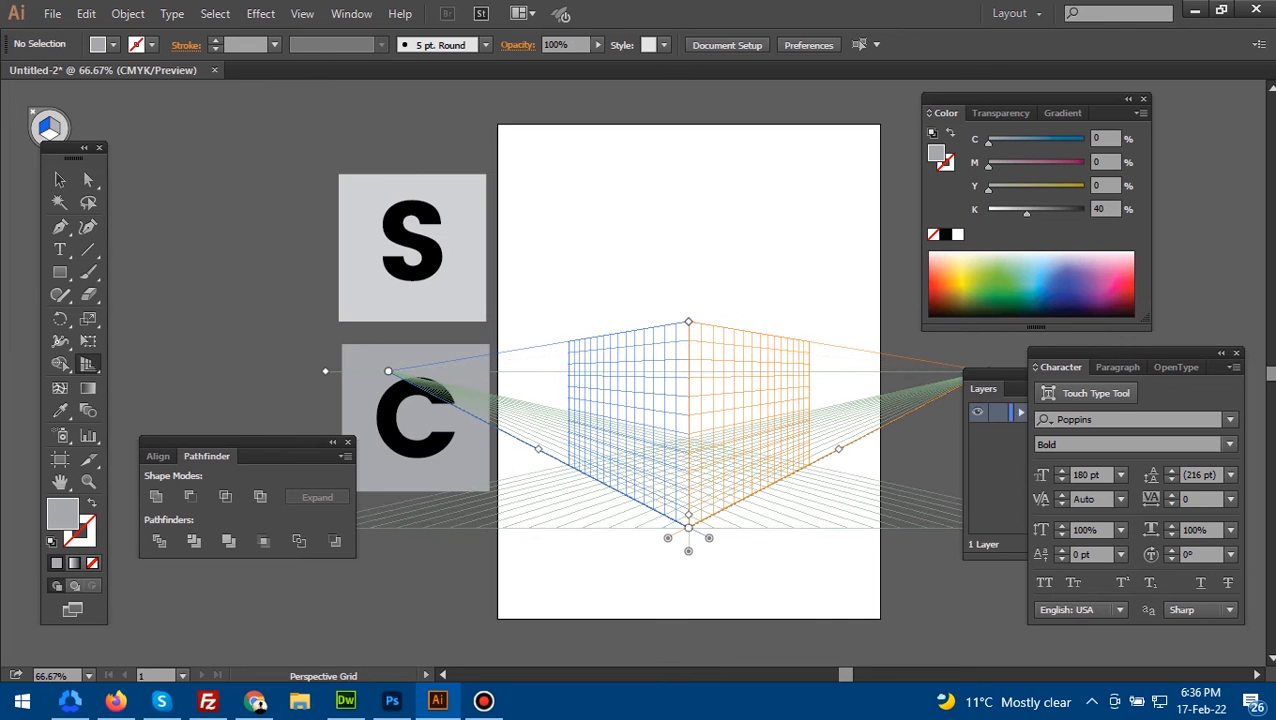
# - Attach the S and its square to the grid's left plane with the Perspective Selection tool, enlarging them slightly against the central vertical edge
pyautogui.hotkey('shift', 'v')
pyautogui.hotkey('shift', 'p')
pyautogui.moveTo(87, 363); pyautogui.dragTo(200, 385)
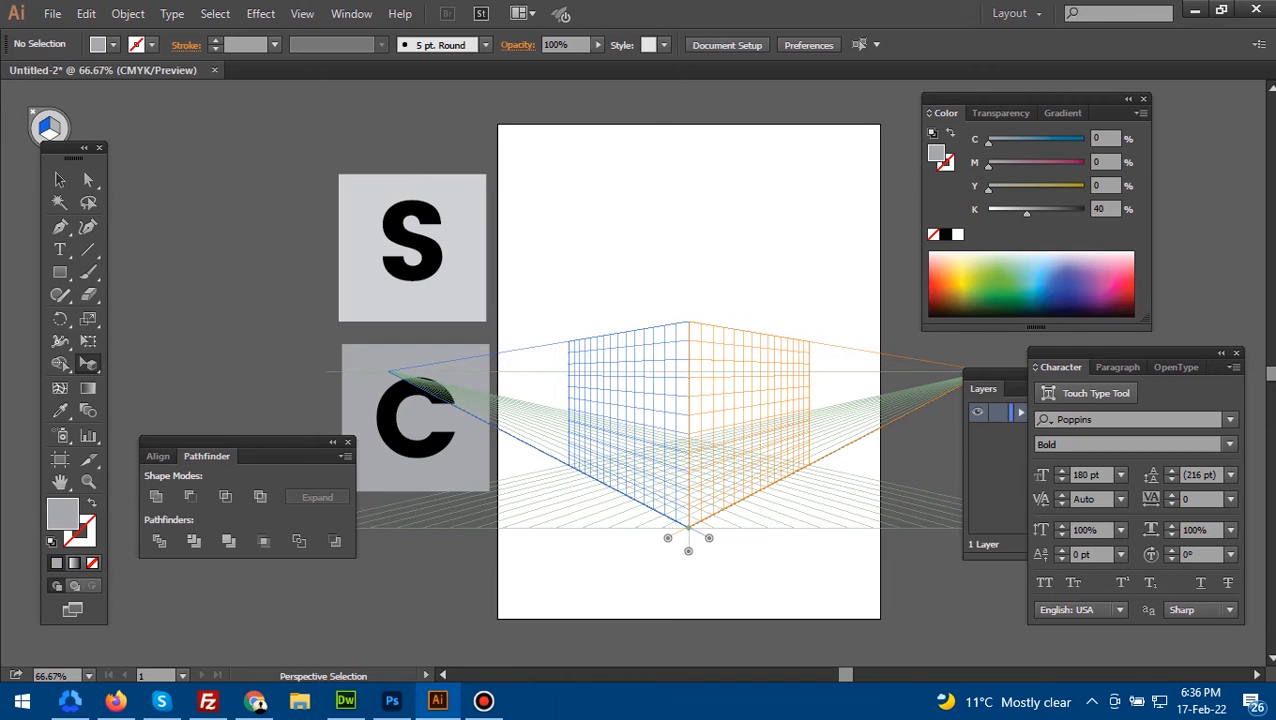
pyautogui.moveTo(307, 163); pyautogui.dragTo(796, 622)
pyautogui.scroll(2, 752, 568)
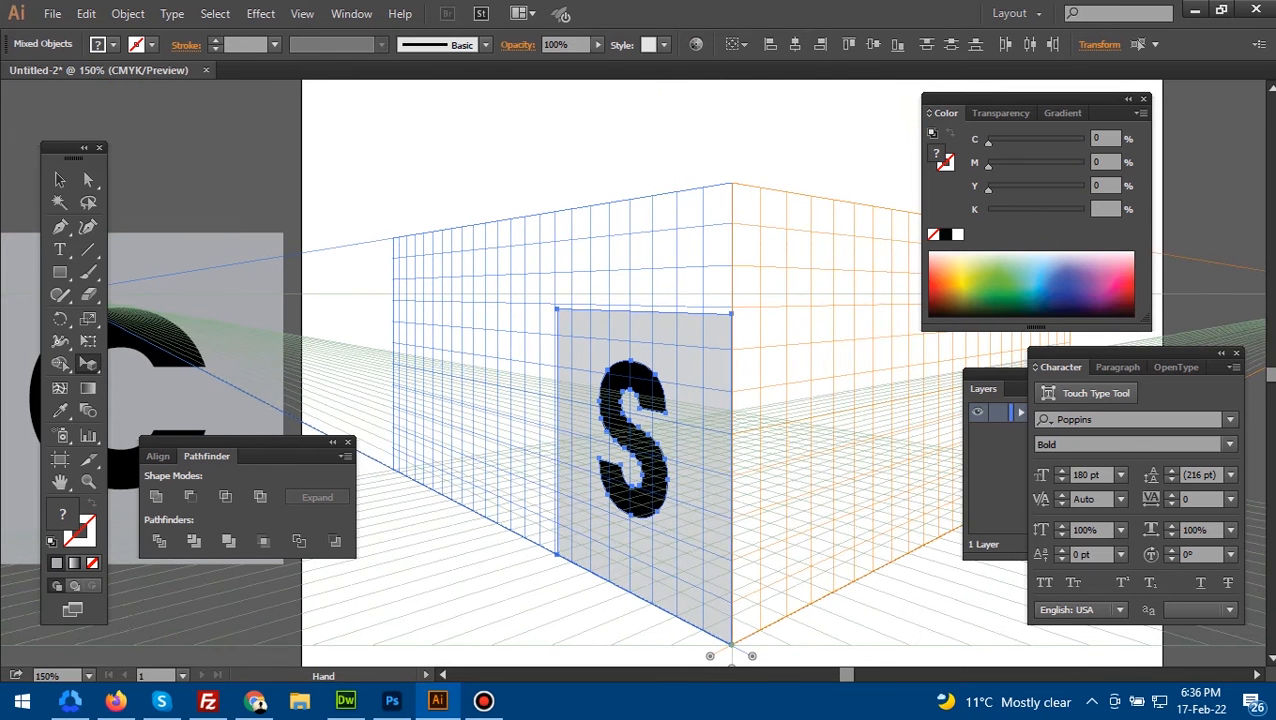
pyautogui.hotkey('shift', 'v')
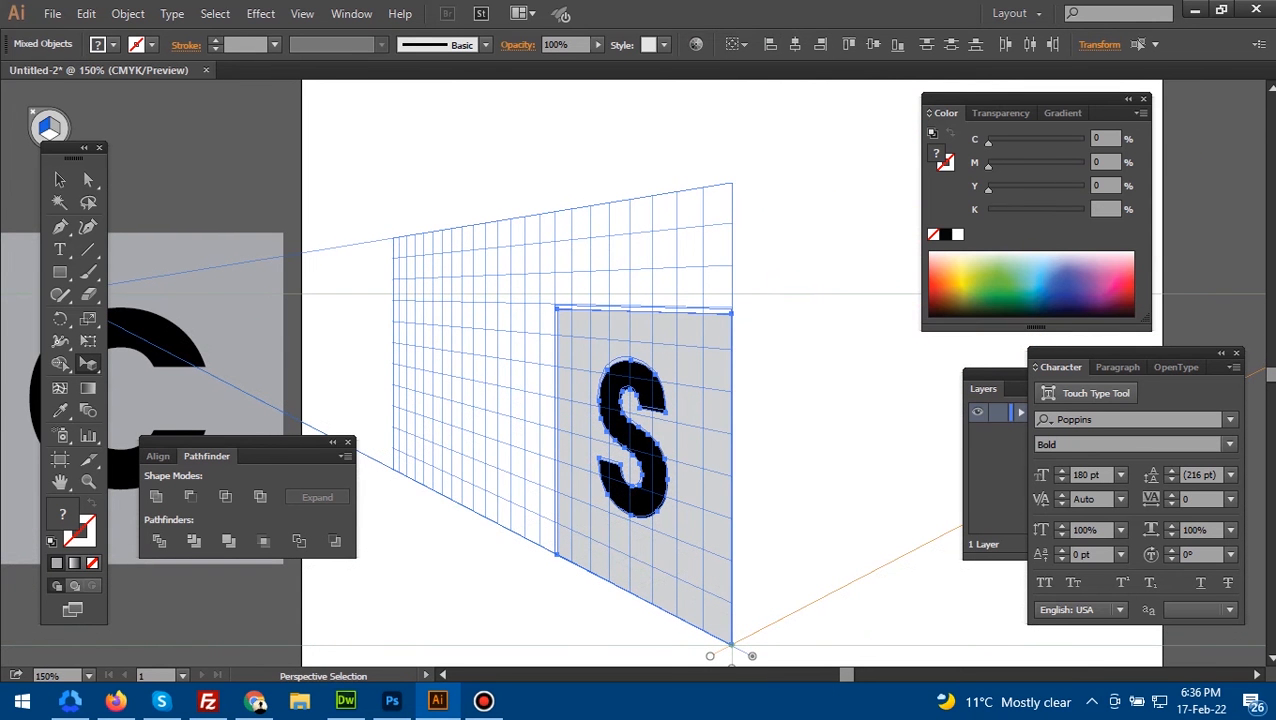
pyautogui.moveTo(557, 309); pyautogui.dragTo(555, 305)
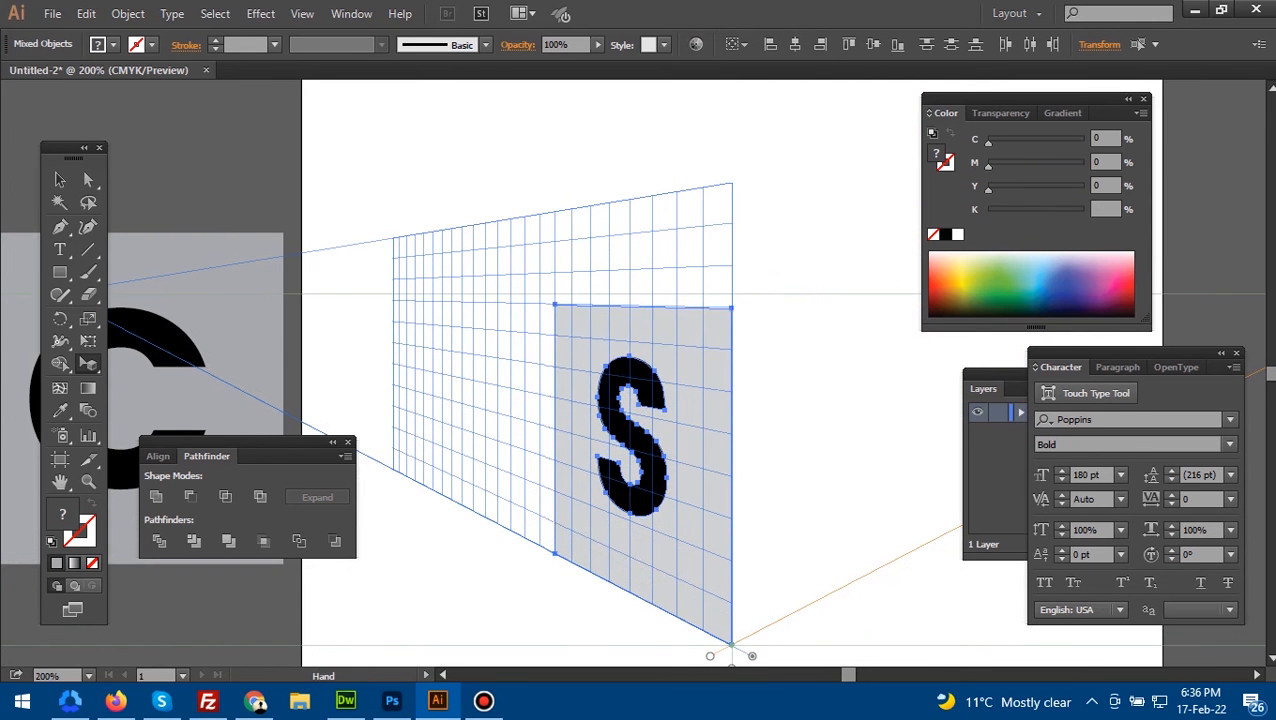
# - Attach the C and its square to the grid's right plane, with the square's inner side on the central vertical edge
pyautogui.keyDown('ctrl'); pyautogui.click(698, 332); pyautogui.keyUp('ctrl')
pyautogui.moveTo(698, 332); pyautogui.dragTo(722, 133)
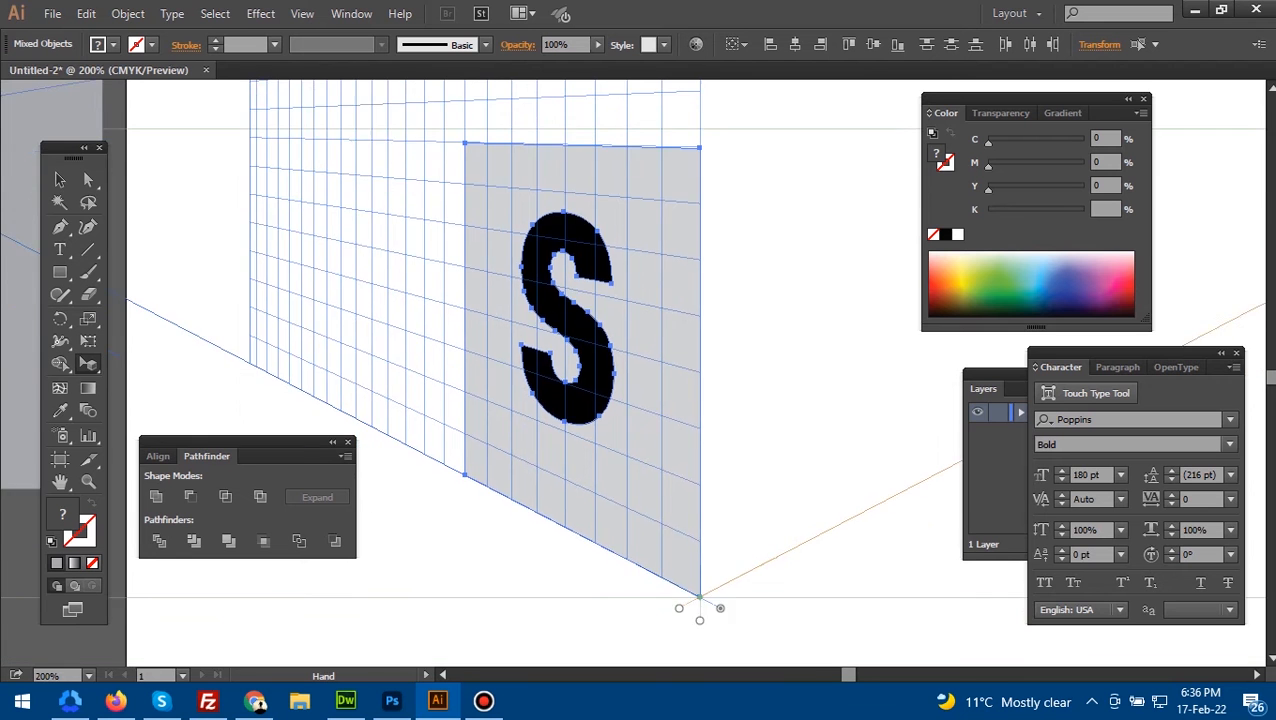
pyautogui.scroll(-3, 685, 480)
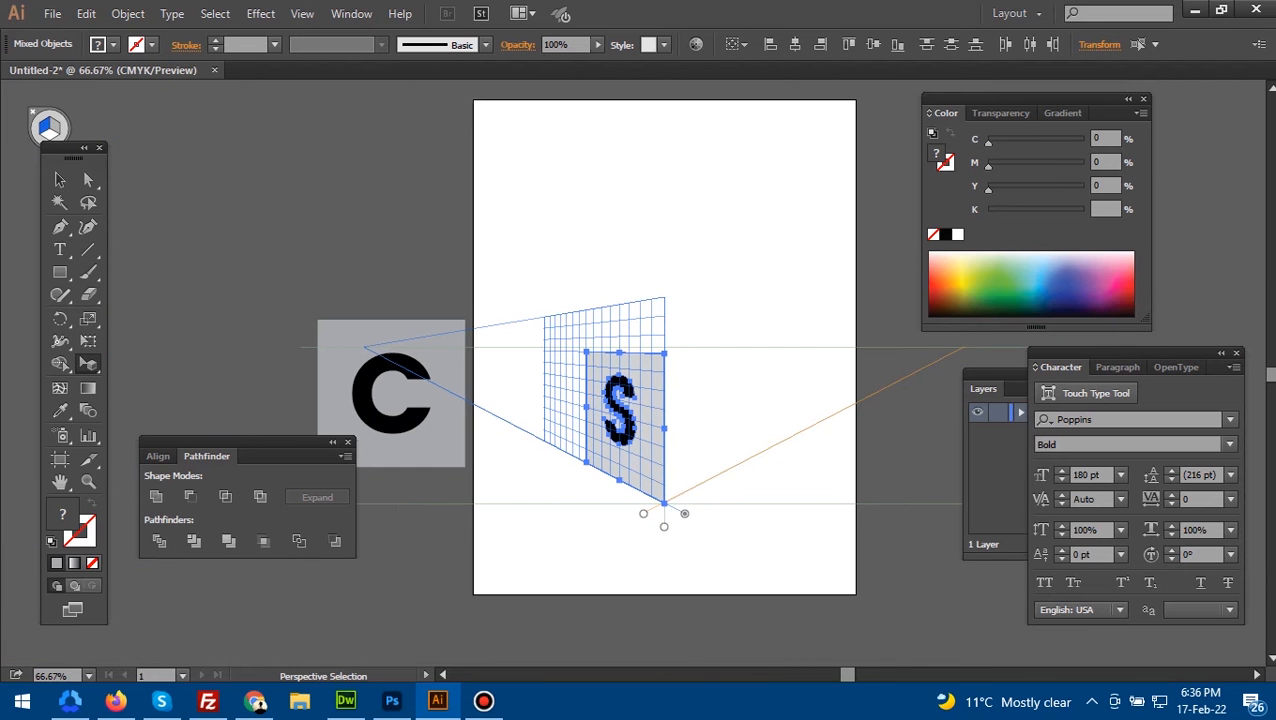
pyautogui.moveTo(299, 291); pyautogui.dragTo(471, 487)
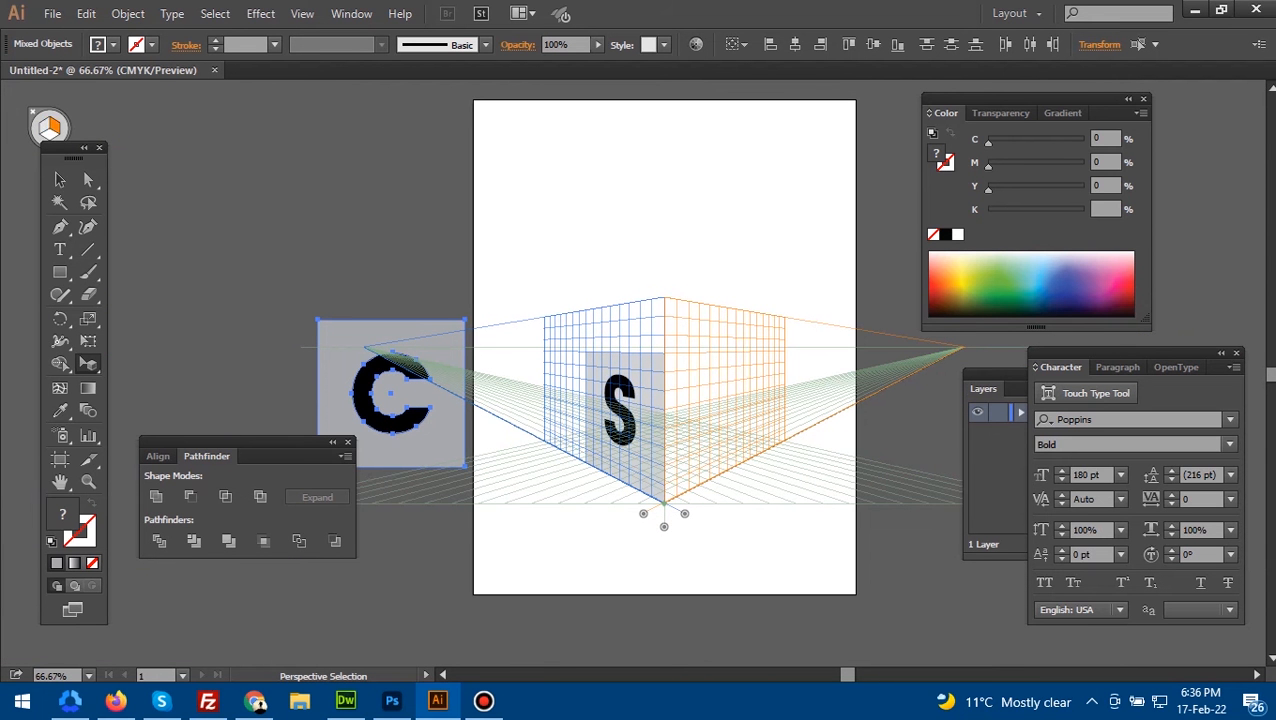
pyautogui.moveTo(388, 396); pyautogui.dragTo(707, 416)
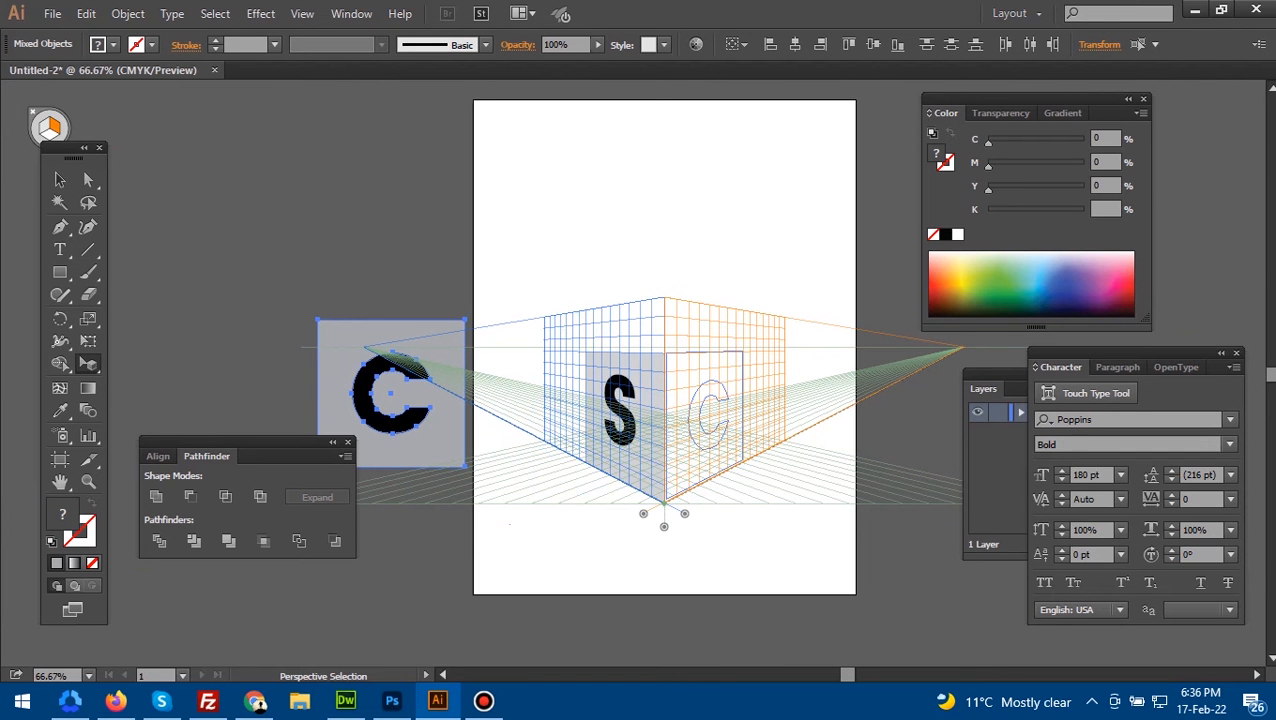
pyautogui.moveTo(707, 416); pyautogui.dragTo(812, 599)
# - Stretch the C and its square slightly up and down so the square matches the S square's height along the central edge
pyautogui.scroll(4, 695, 428)
pyautogui.moveTo(600, 330); pyautogui.dragTo(831, 550)
pyautogui.moveTo(640, 350); pyautogui.dragTo(655, 487)
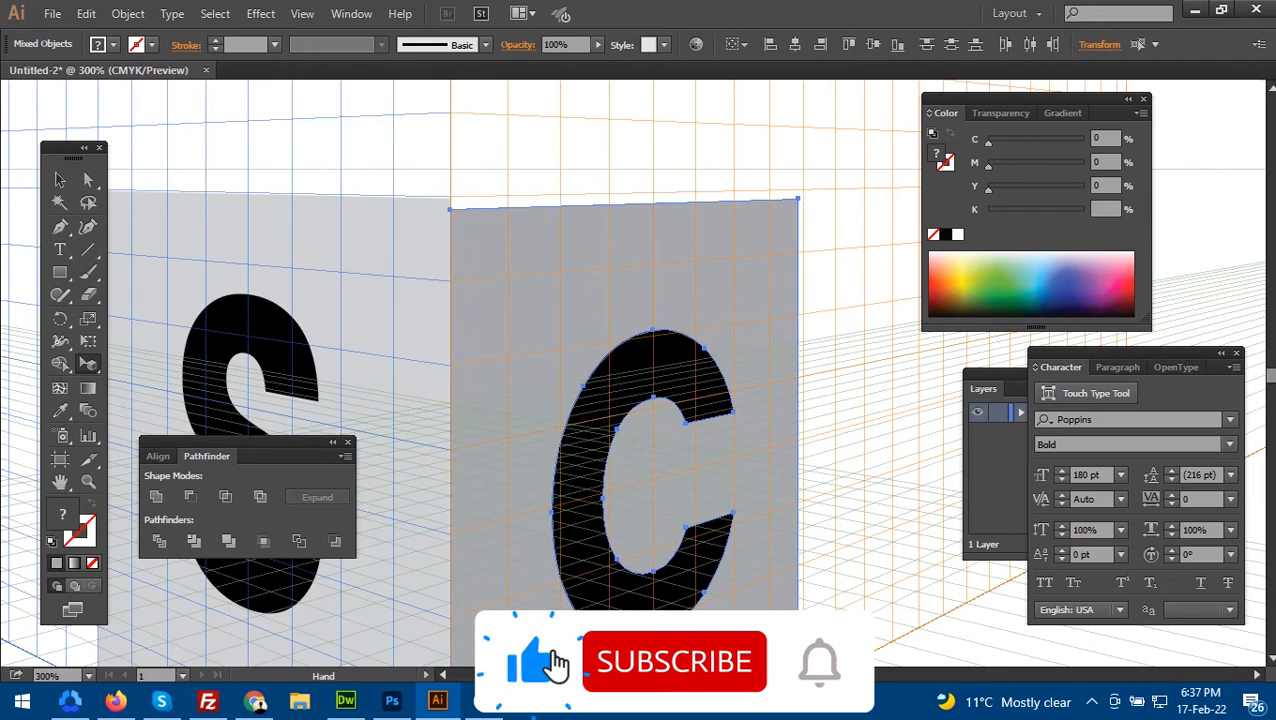
pyautogui.moveTo(651, 203); pyautogui.dragTo(651, 191)
pyautogui.moveTo(651, 480); pyautogui.dragTo(651, 212)
pyautogui.hotkey('shift', 'v')
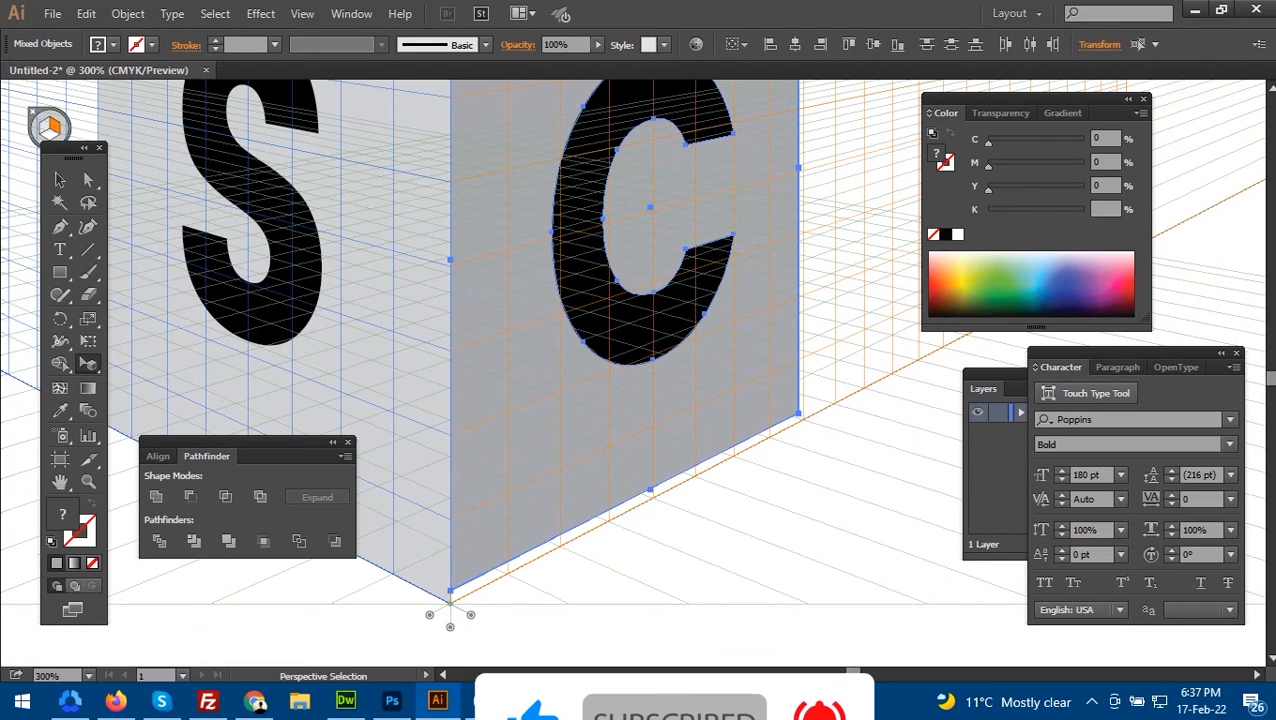
pyautogui.moveTo(654, 220); pyautogui.dragTo(645, 483)
pyautogui.keyDown('ctrl'); pyautogui.keyDown('alt'); pyautogui.click(690, 505); pyautogui.keyUp('alt'); pyautogui.keyUp('ctrl')
pyautogui.keyDown('ctrl'); pyautogui.keyDown('alt'); pyautogui.click(690, 505); pyautogui.keyUp('alt'); pyautogui.keyUp('ctrl')
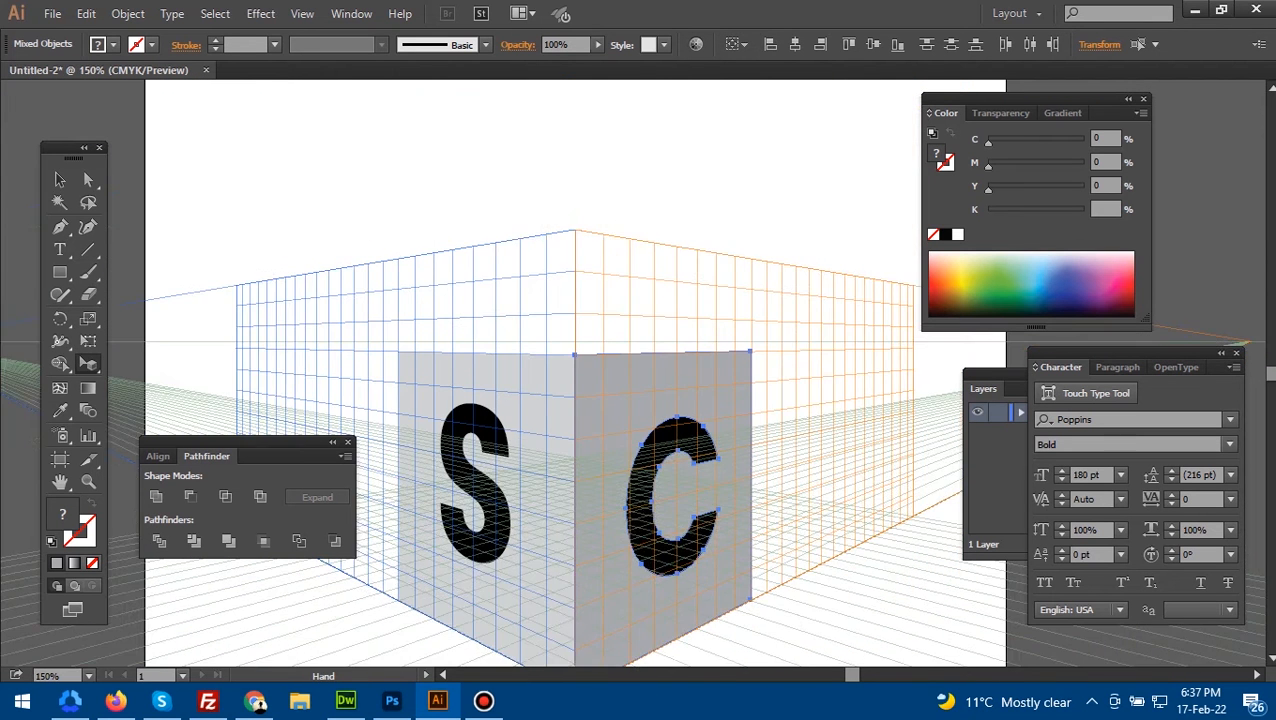
pyautogui.moveTo(700, 540); pyautogui.dragTo(714, 347)
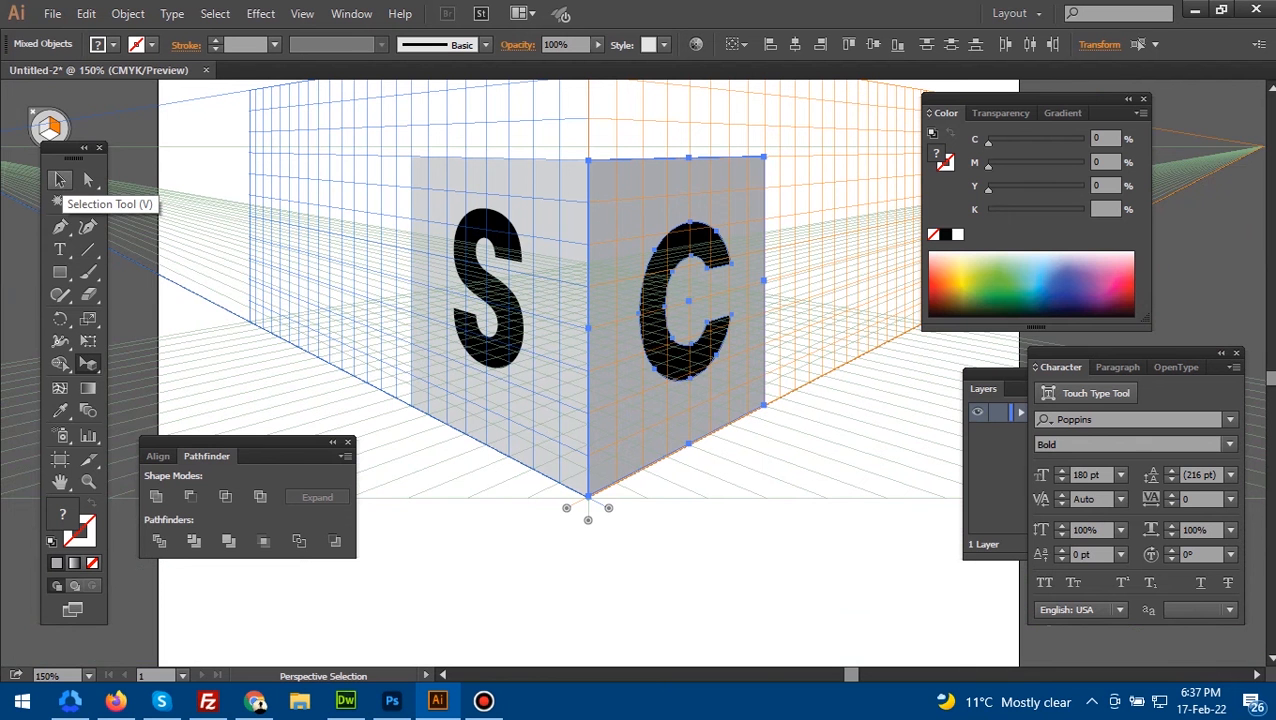
pyautogui.click(60, 179)
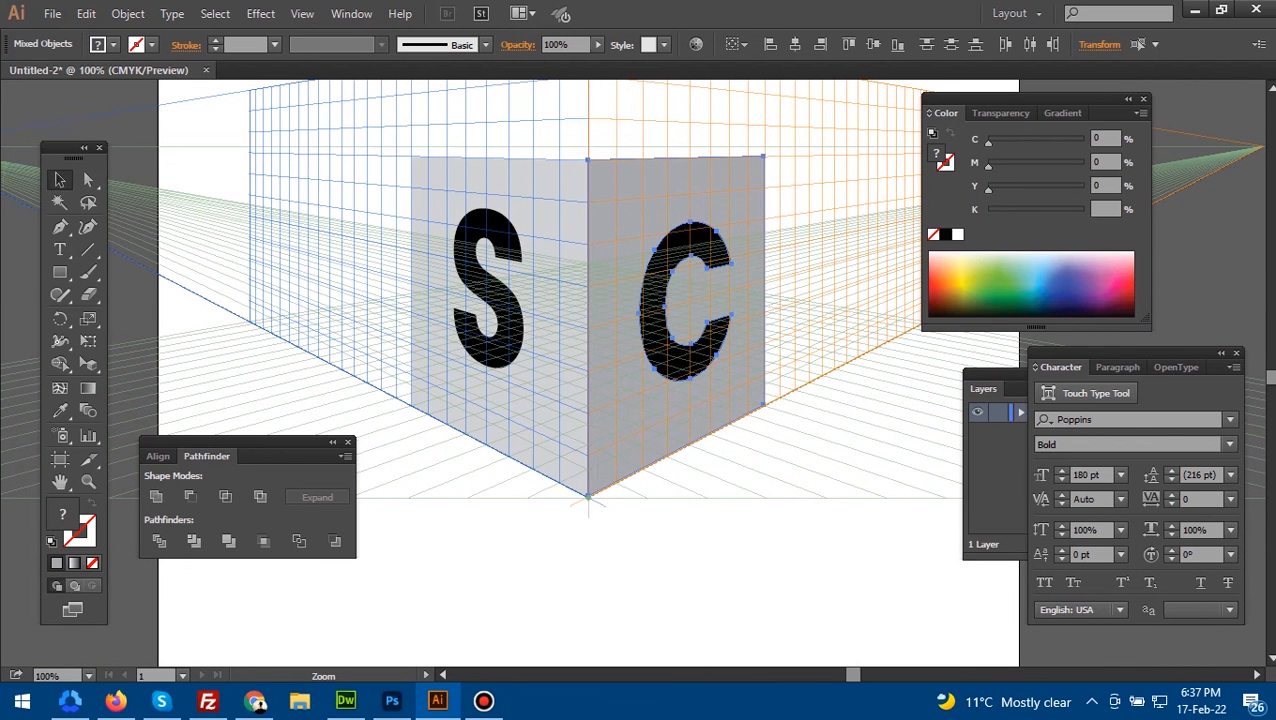
pyautogui.hotkey('ctrl', '0')
pyautogui.moveTo(601, 393); pyautogui.dragTo(773, 403)
pyautogui.keyDown('ctrl'); pyautogui.click(666, 401); pyautogui.keyUp('ctrl')
pyautogui.keyDown('ctrl'); pyautogui.click(666, 401); pyautogui.keyUp('ctrl')
pyautogui.click(780, 540)
pyautogui.click(497, 287)
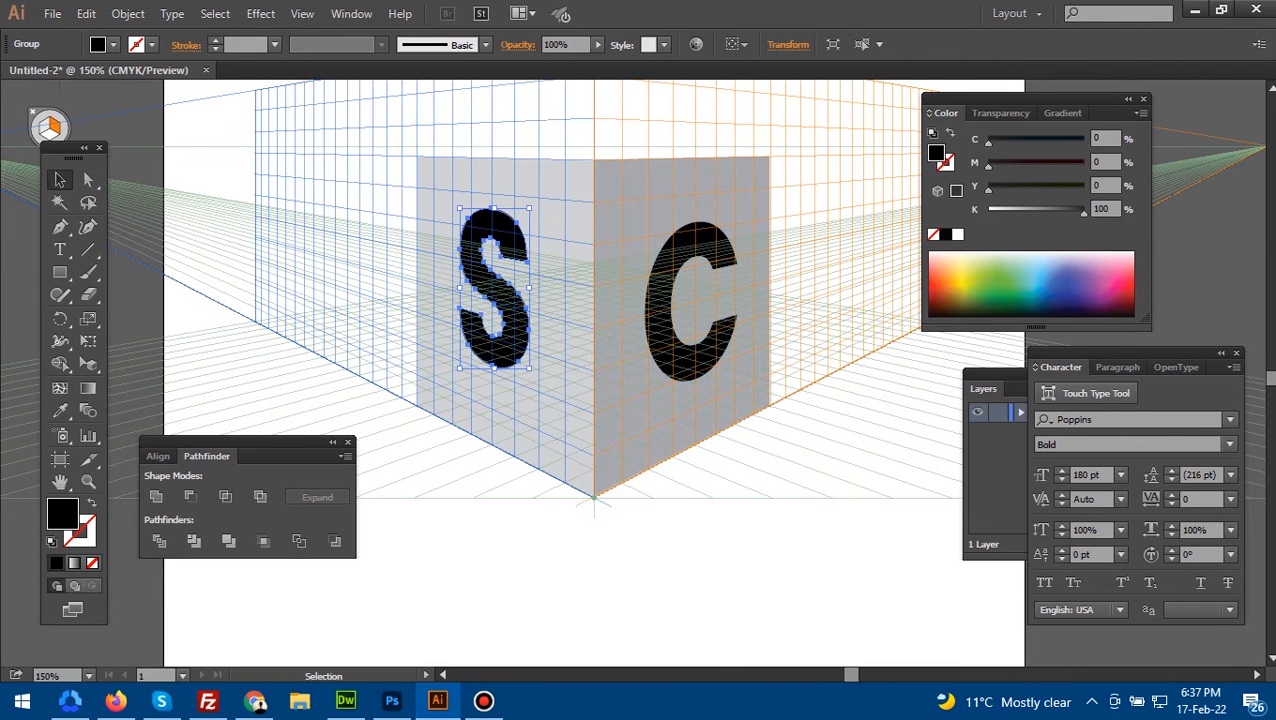
pyautogui.moveTo(1084, 212)
pyautogui.mouseDown()
pyautogui.moveTo(1015, 212)
pyautogui.moveTo(1083, 212)
pyautogui.mouseUp()
pyautogui.hotkey('ctrl', 'shift', 'a')
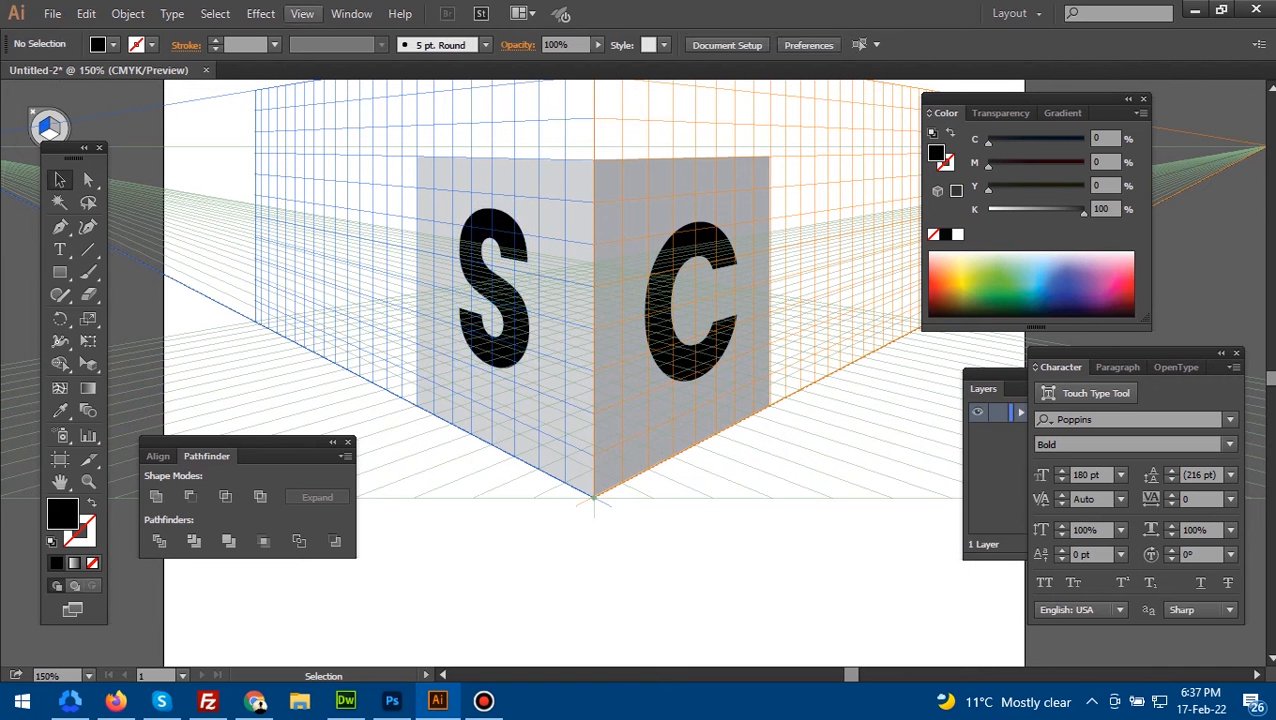
# - Hide the perspective grid so only the two lettered faces remain on the artboard
pyautogui.click(302, 13)
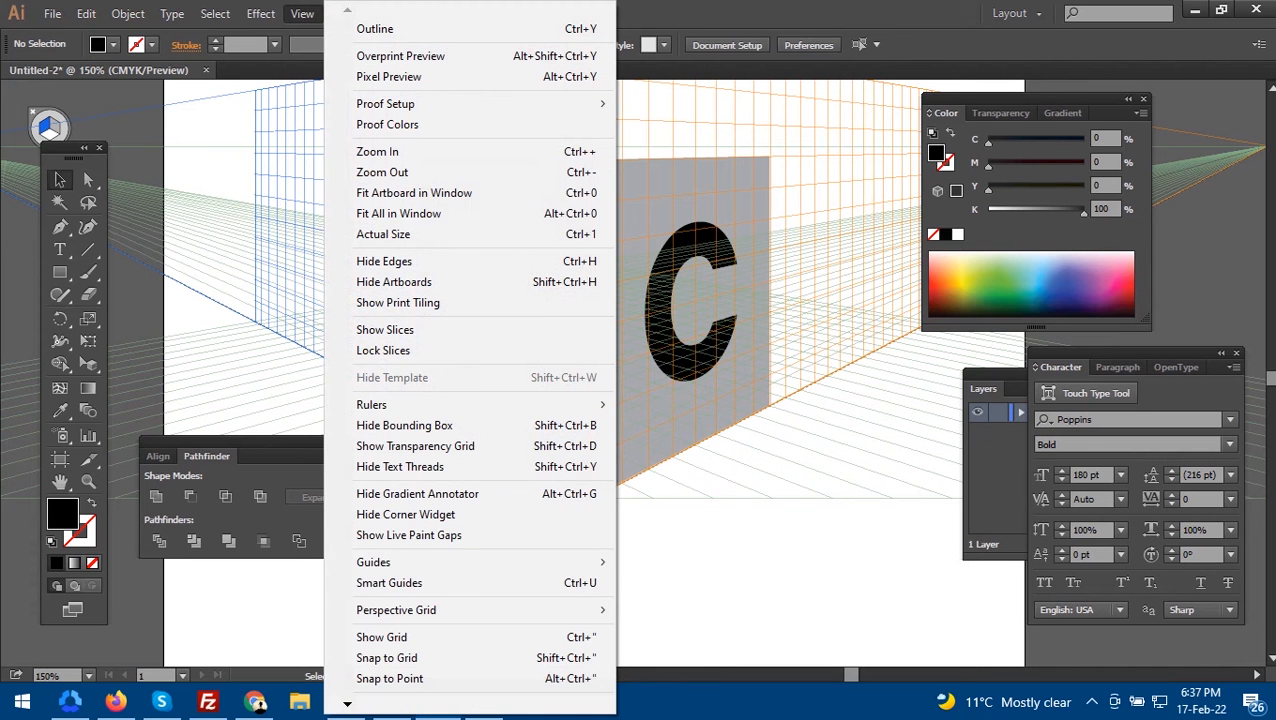
pyautogui.moveTo(420, 609)
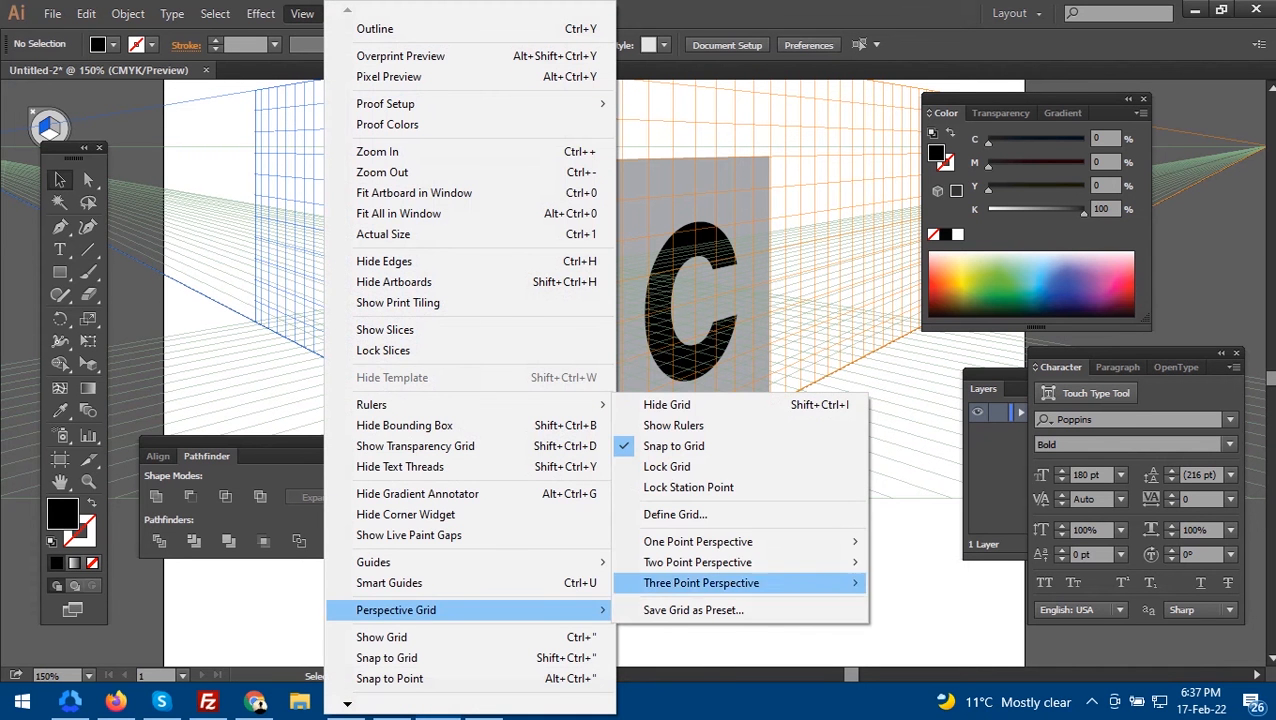
pyautogui.click(667, 404)
pyautogui.scroll(-2, 589, 581)
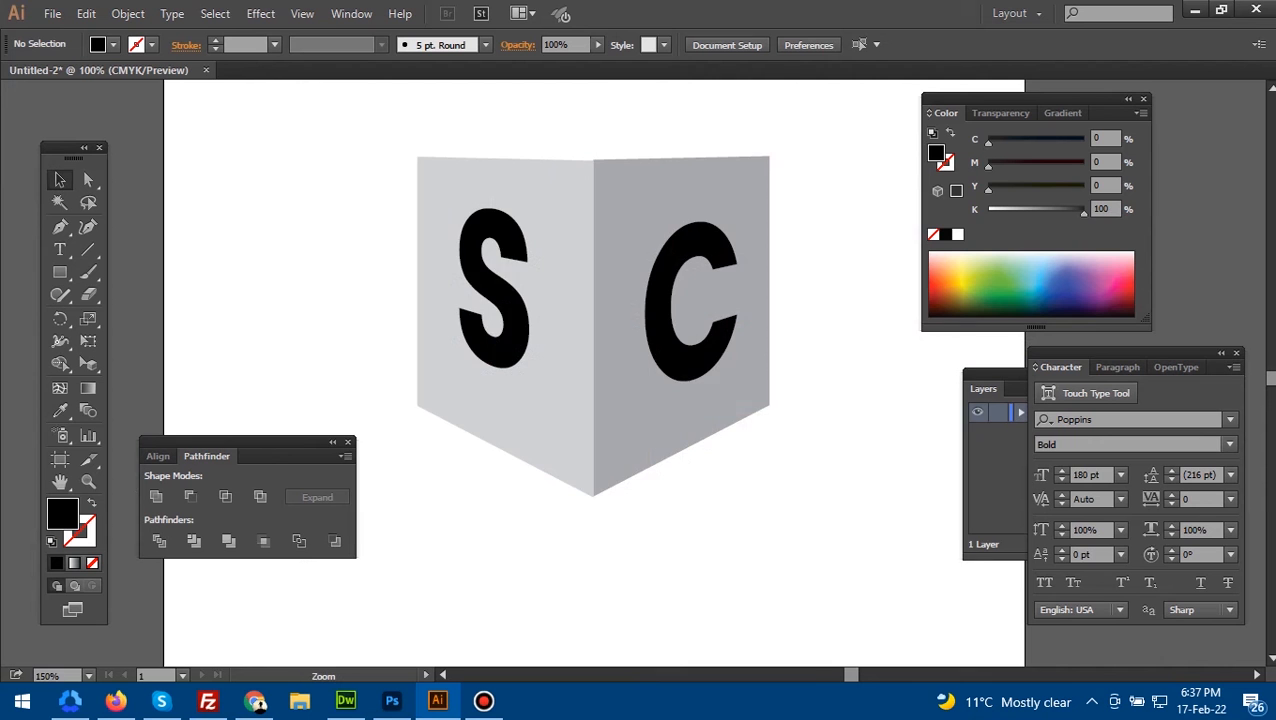
pyautogui.moveTo(589, 581); pyautogui.dragTo(591, 525)
pyautogui.scroll(1, 591, 525)
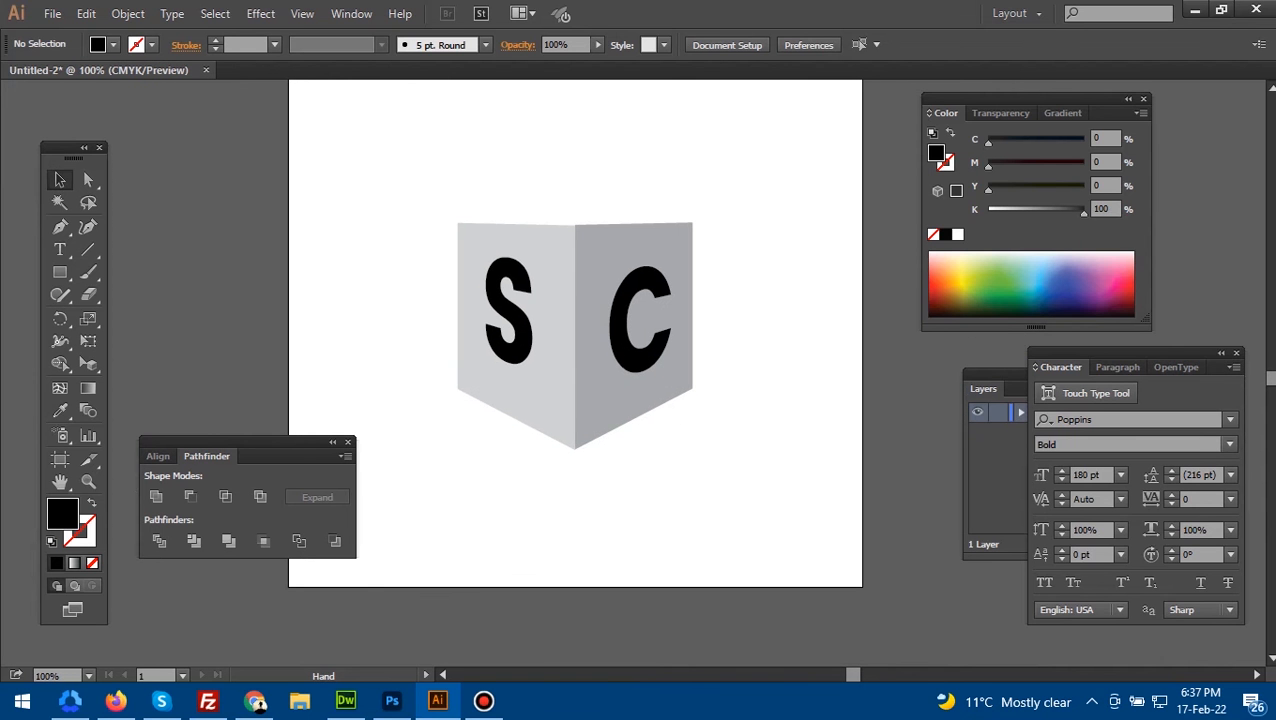
# - Lighten the S face's fill to 3% black and darken the C face's fill to 63% black
pyautogui.click(545, 385)
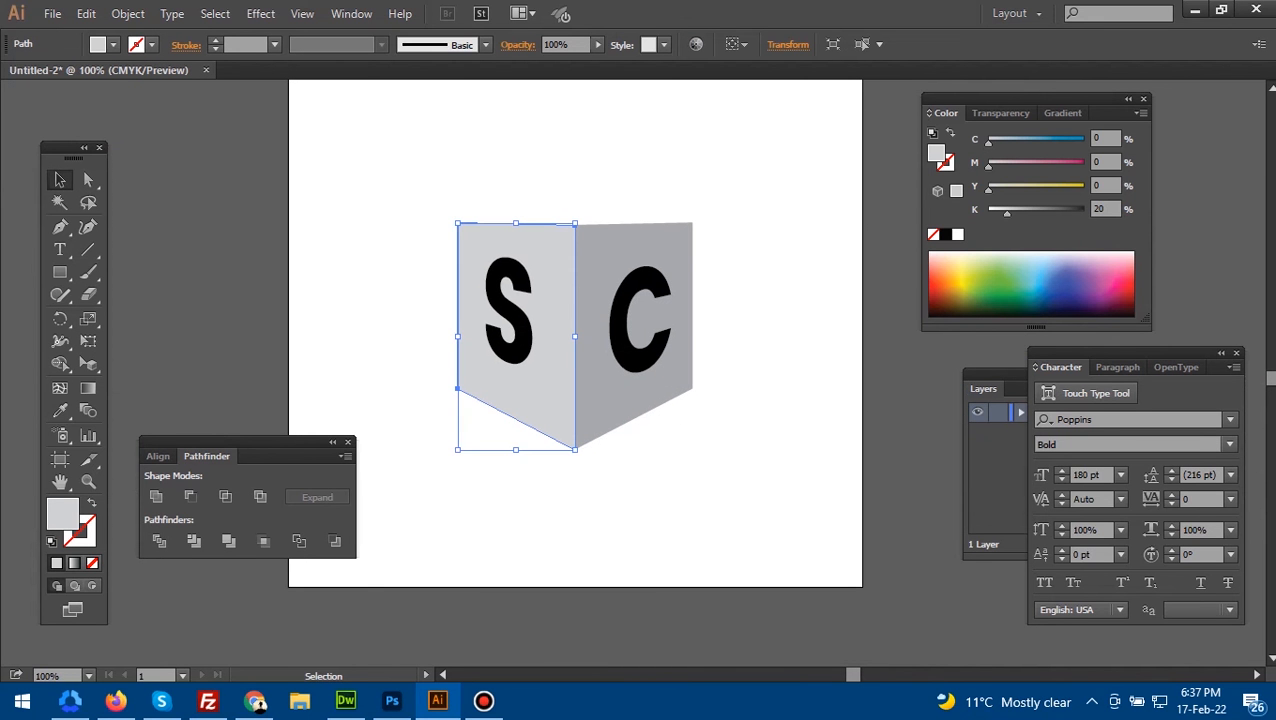
pyautogui.moveTo(1007, 213); pyautogui.dragTo(991, 213)
pyautogui.click(752, 370)
pyautogui.click(655, 385)
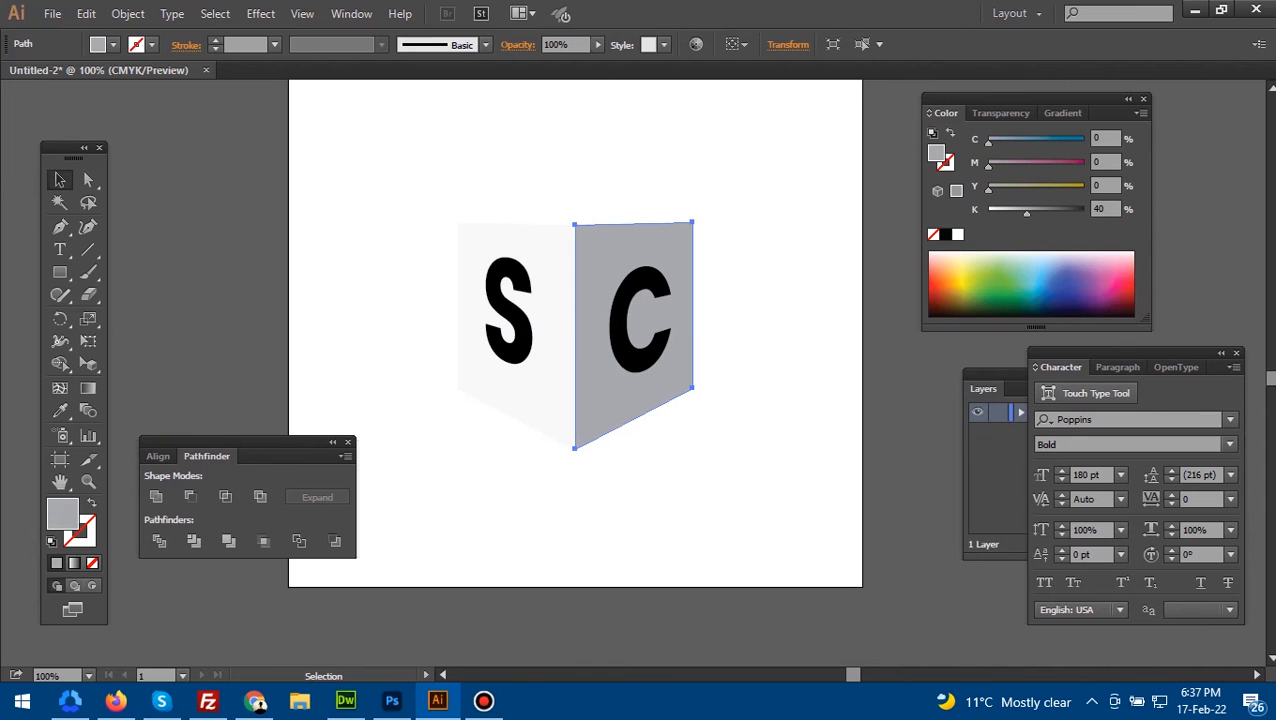
pyautogui.moveTo(1026, 213); pyautogui.dragTo(1048, 213)
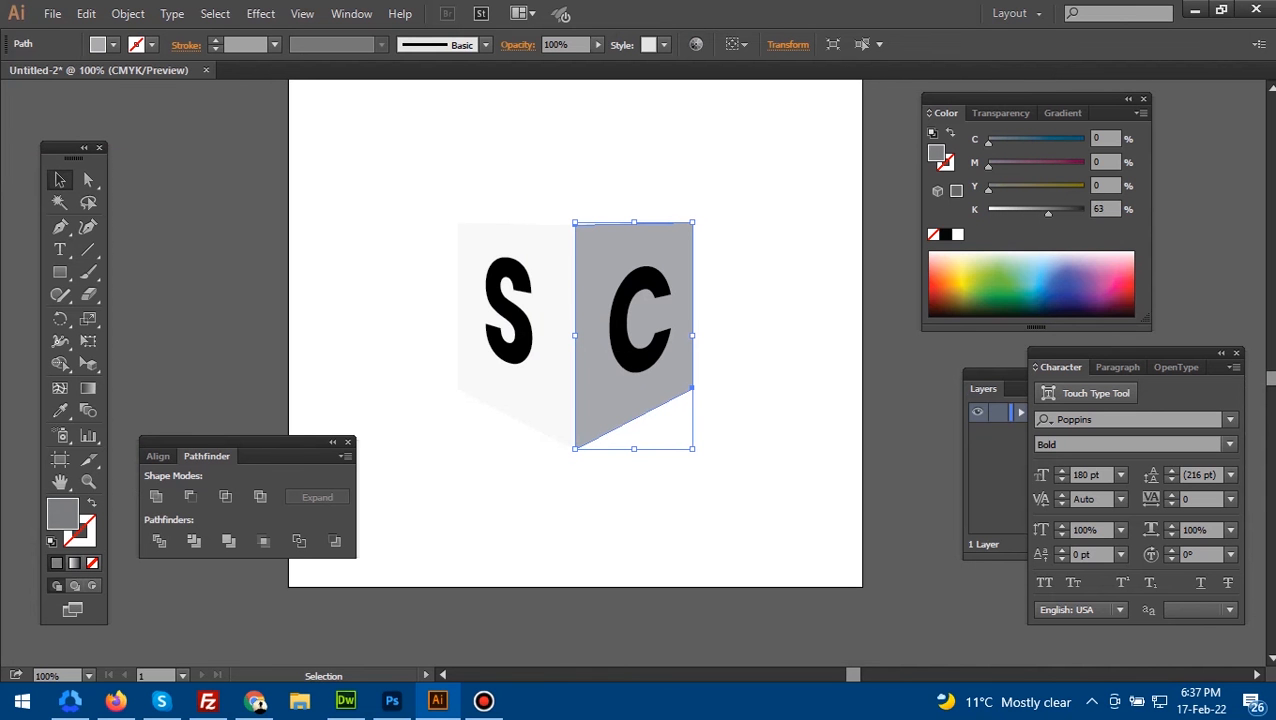
pyautogui.click(760, 370)
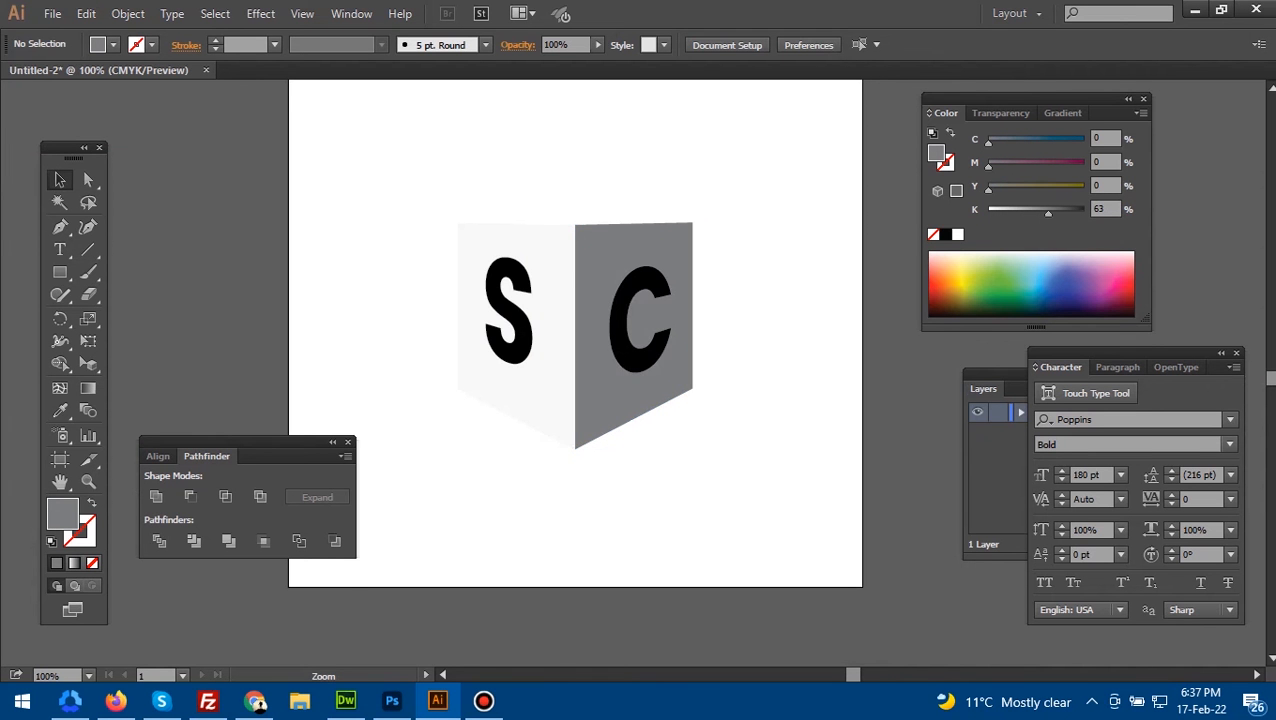
# - Move the whole box with both letters up toward the middle of the artboard
pyautogui.hotkey('ctrl', '-')
pyautogui.moveTo(430, 270); pyautogui.dragTo(668, 458)
pyautogui.moveTo(590, 395); pyautogui.dragTo(592, 294)
pyautogui.moveTo(592, 294); pyautogui.dragTo(596, 366)
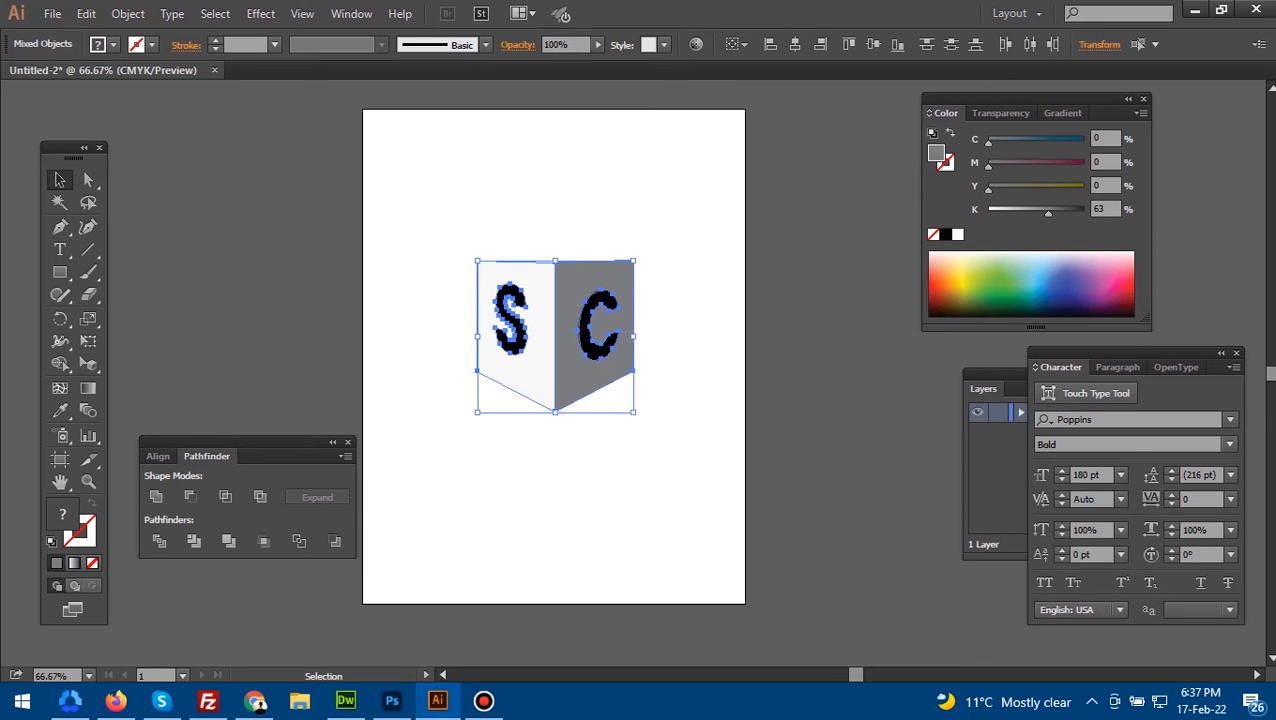
pyautogui.hotkey('ctrl', 'shift', 'a')
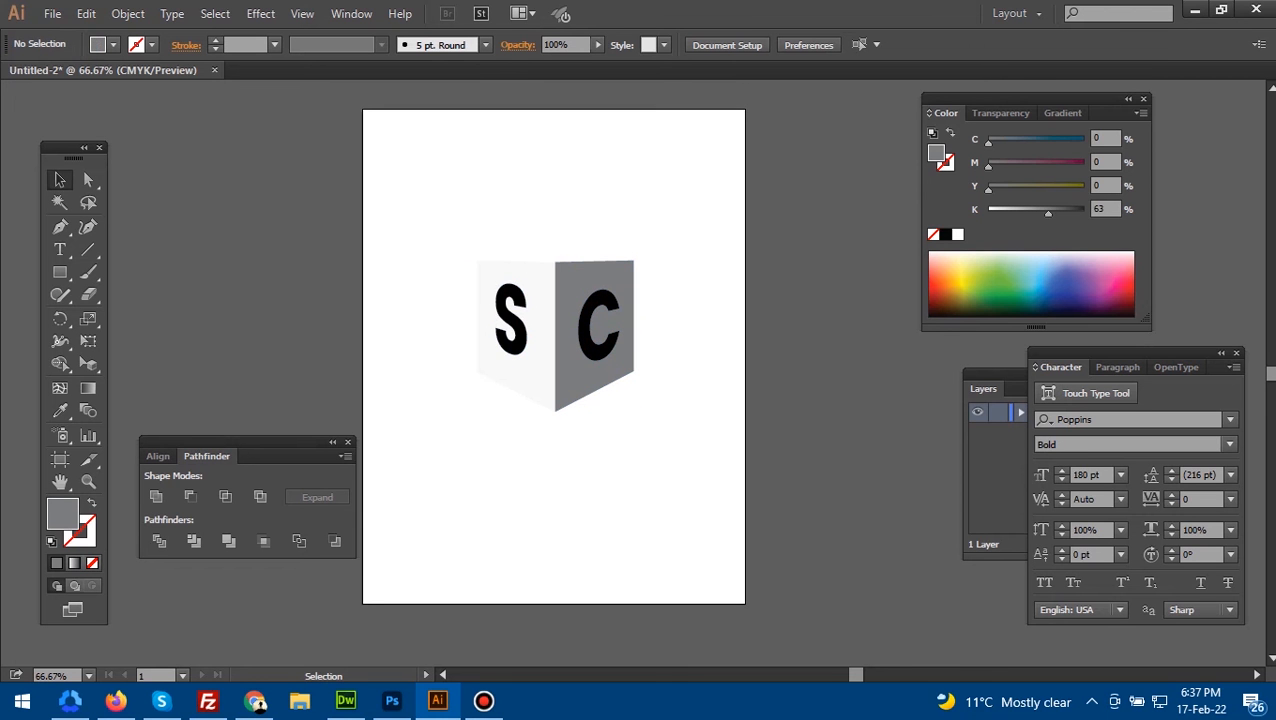
# - Copy the C face's gray onto the S face and lower its black value to 55%, finally to 40%
pyautogui.click(533, 368)
pyautogui.press('i')
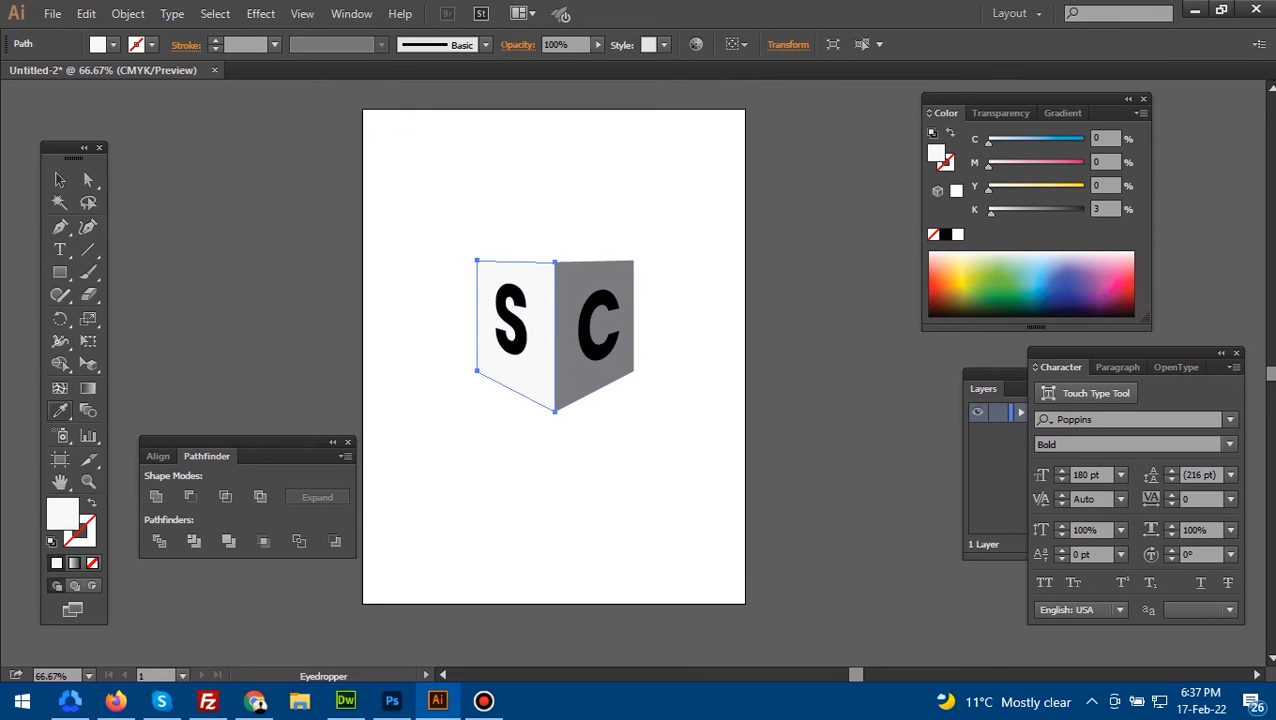
pyautogui.click(588, 374)
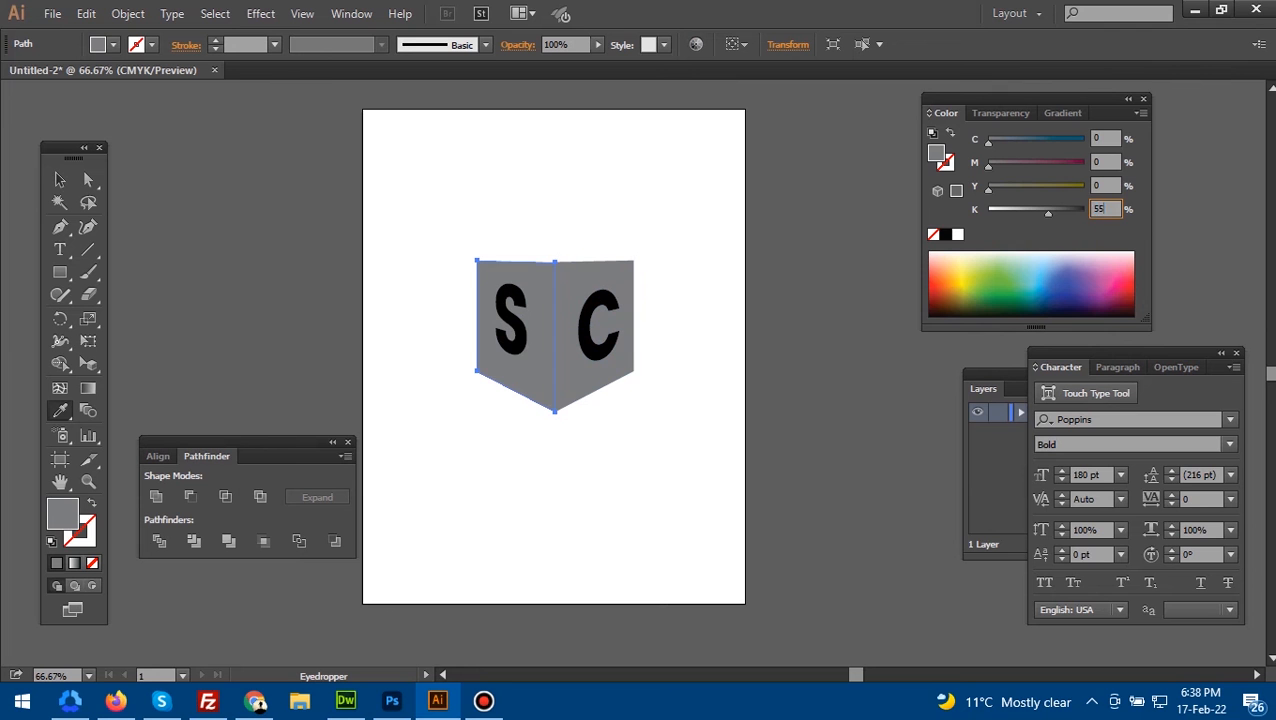
pyautogui.write('55')
pyautogui.press('Return')
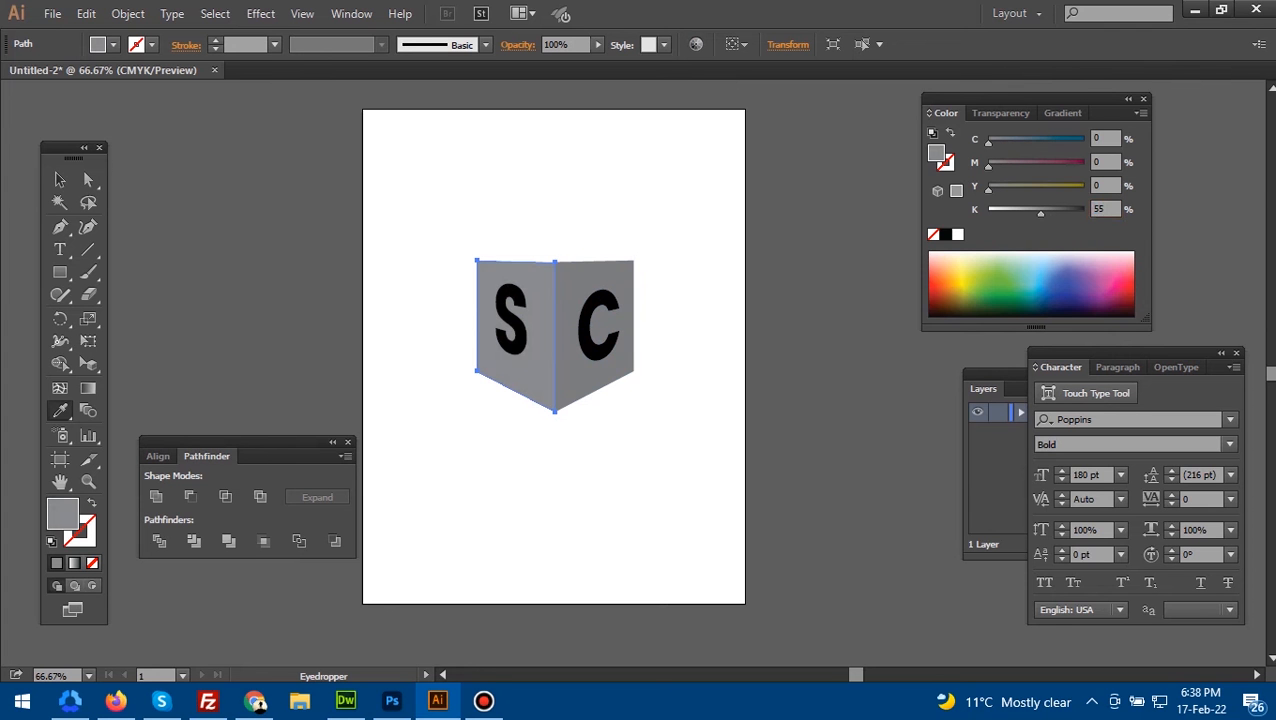
pyautogui.doubleClick(1100, 209)
pyautogui.press('Return')
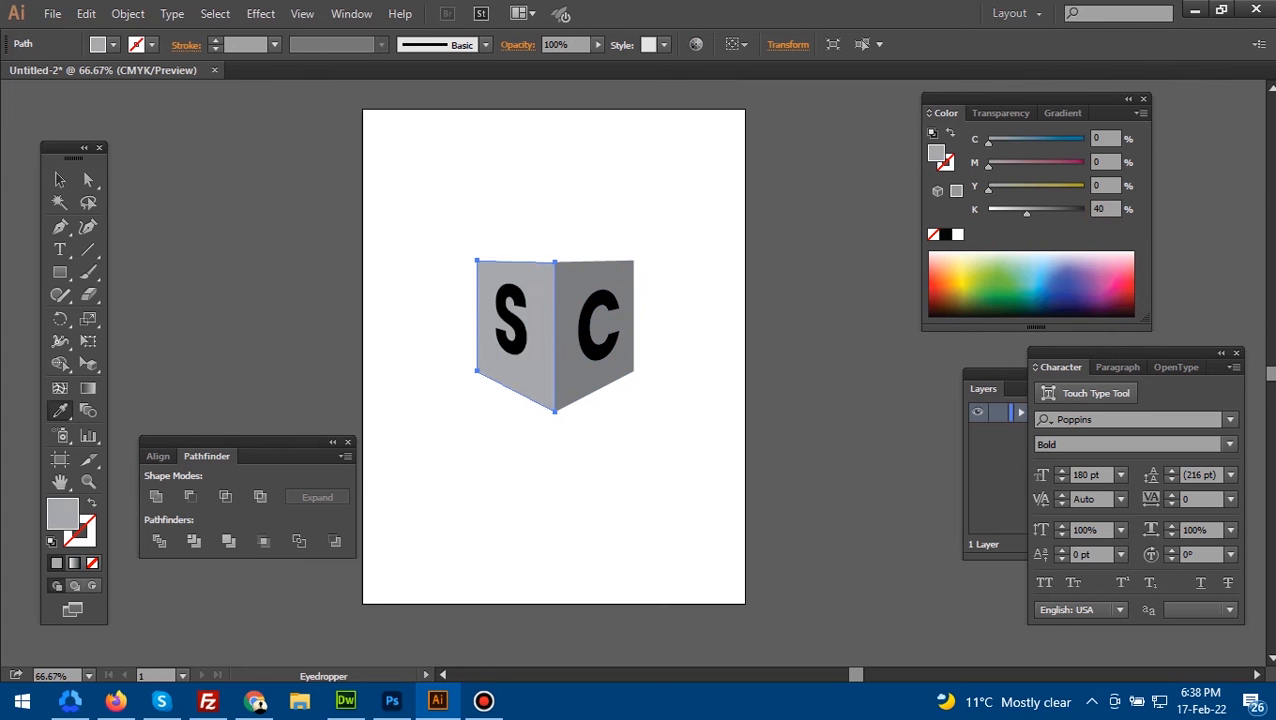
pyautogui.press('v')
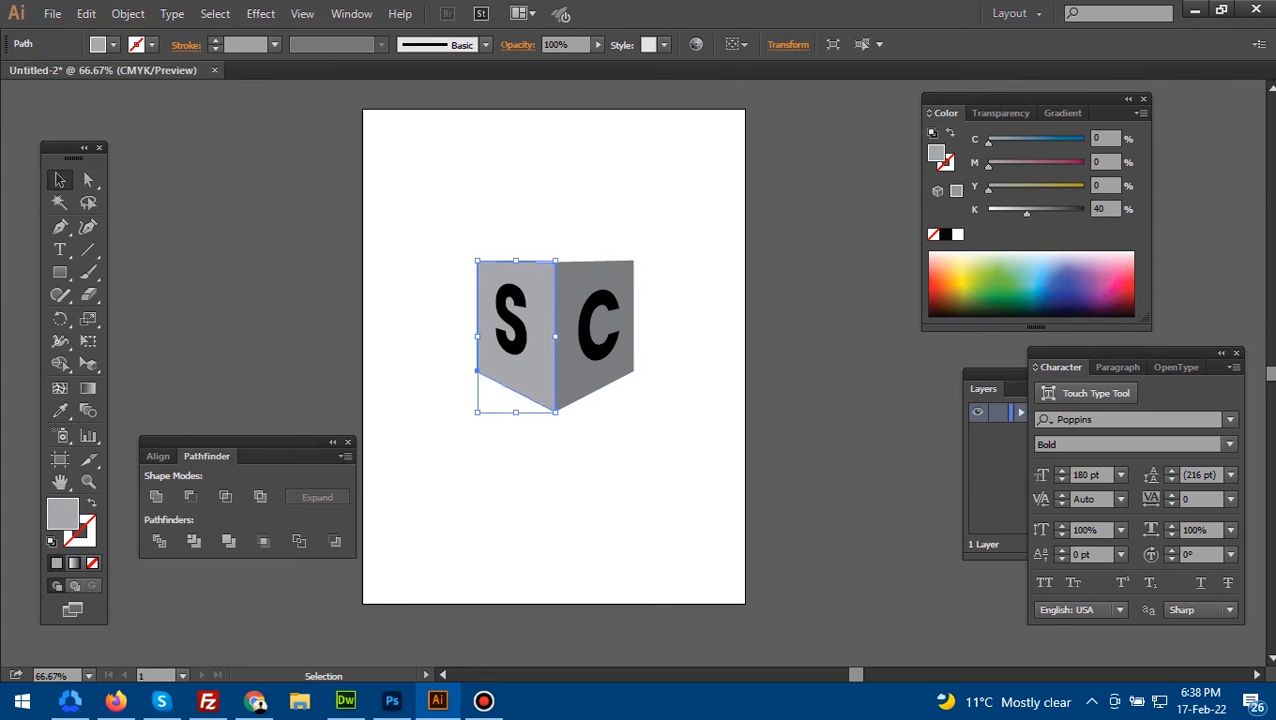
pyautogui.click(686, 372)
# - Set the C face's fill to 60% black
pyautogui.click(610, 369)
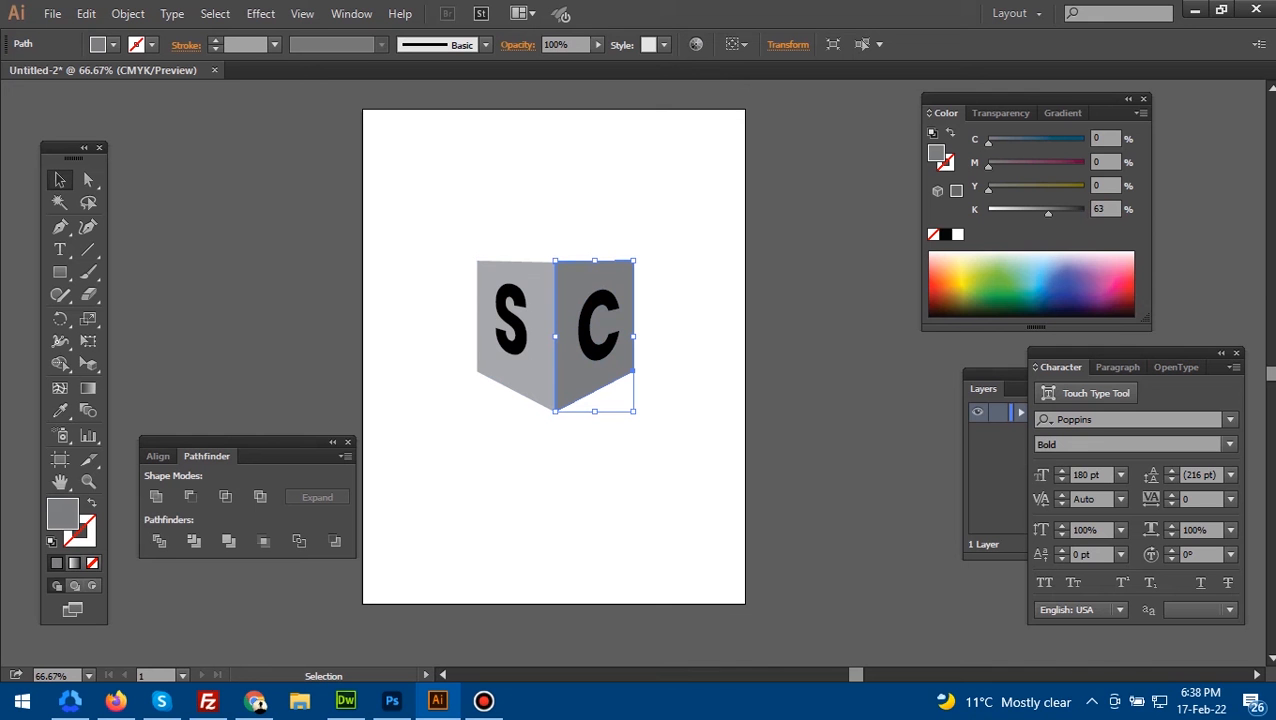
pyautogui.doubleClick(1101, 209)
pyautogui.write('60')
pyautogui.press('Return')
pyautogui.click(686, 372)
pyautogui.click(610, 369)
pyautogui.moveTo(610, 369); pyautogui.dragTo(621, 301)
pyautogui.hotkey('ctrl', 'shift', 'a')
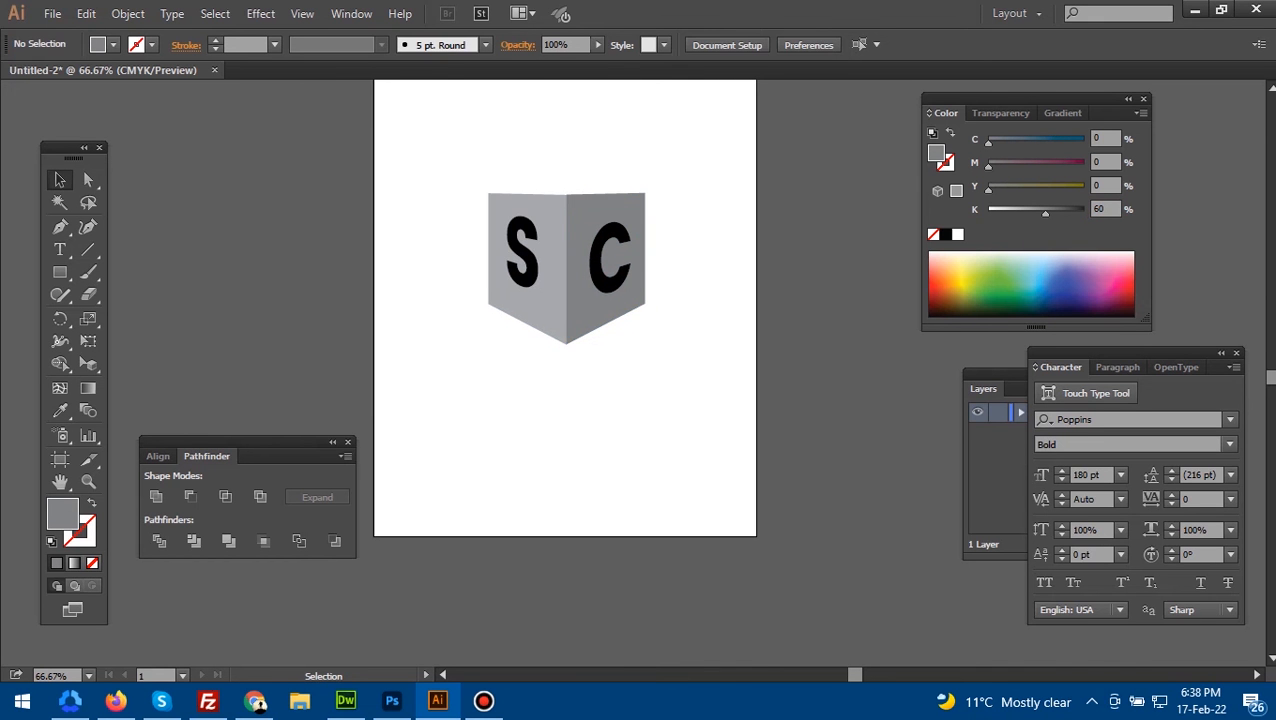
# - Fill the letter C with white and lighten the letter S to 3% black
pyautogui.scroll(1, 582, 416)
pyautogui.moveTo(582, 416); pyautogui.dragTo(580, 479)
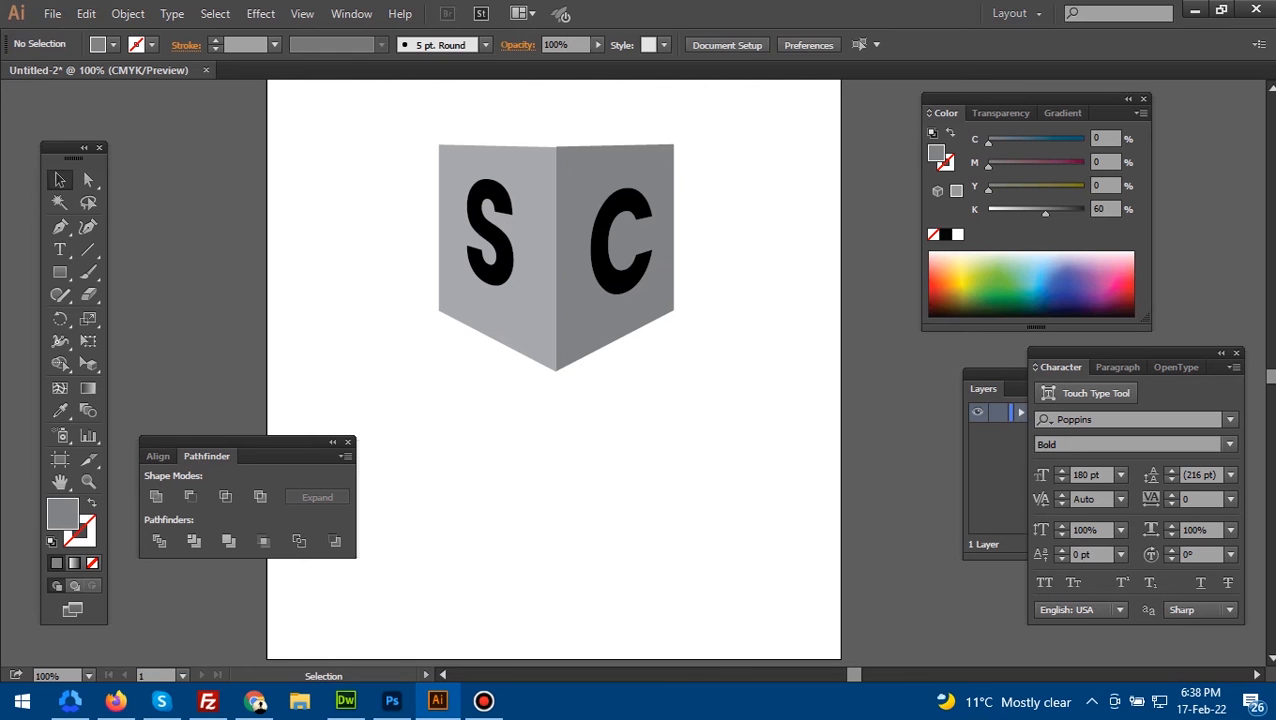
pyautogui.click(602, 249)
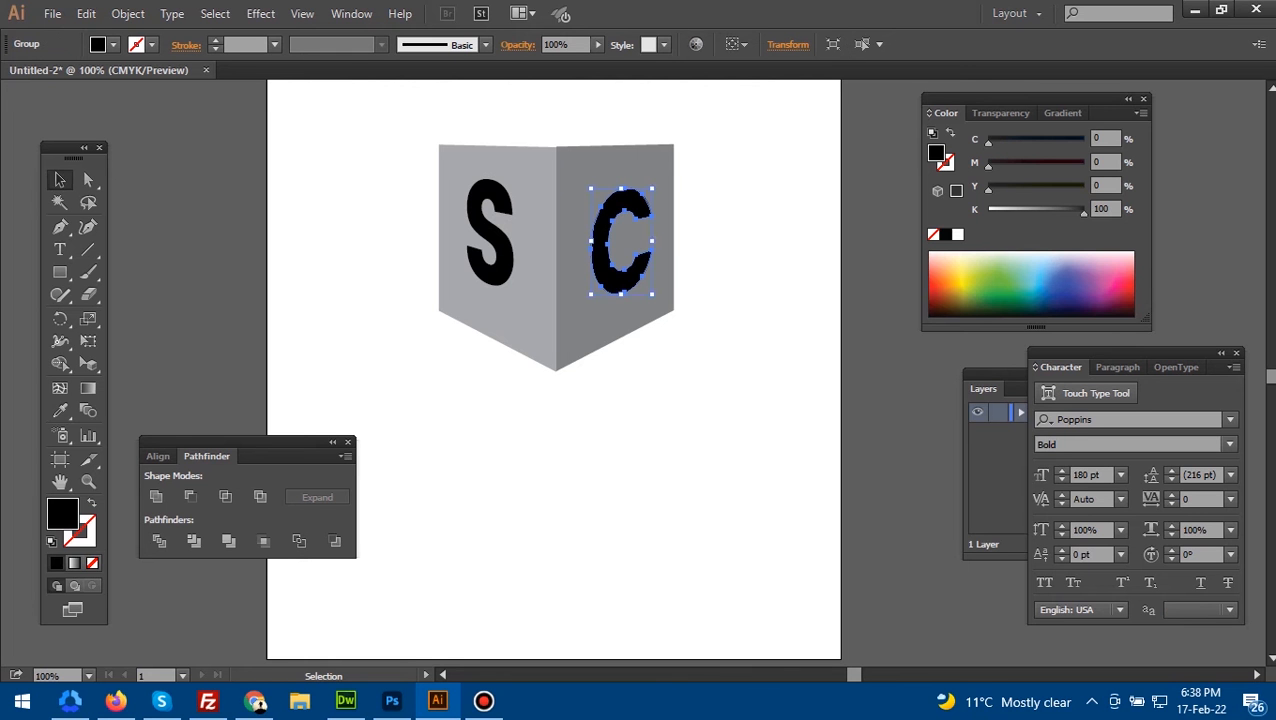
pyautogui.click(958, 235)
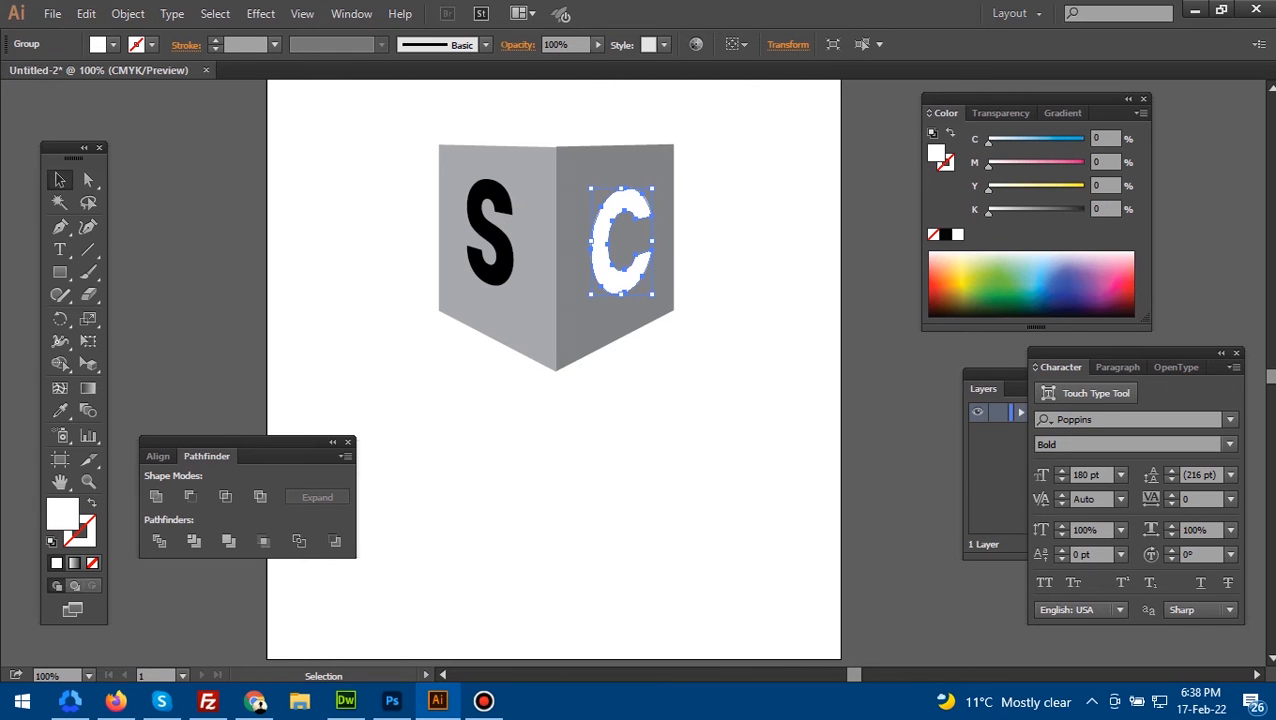
pyautogui.click(752, 275)
pyautogui.click(490, 232)
pyautogui.moveTo(1083, 212); pyautogui.dragTo(991, 212)
pyautogui.click(760, 275)
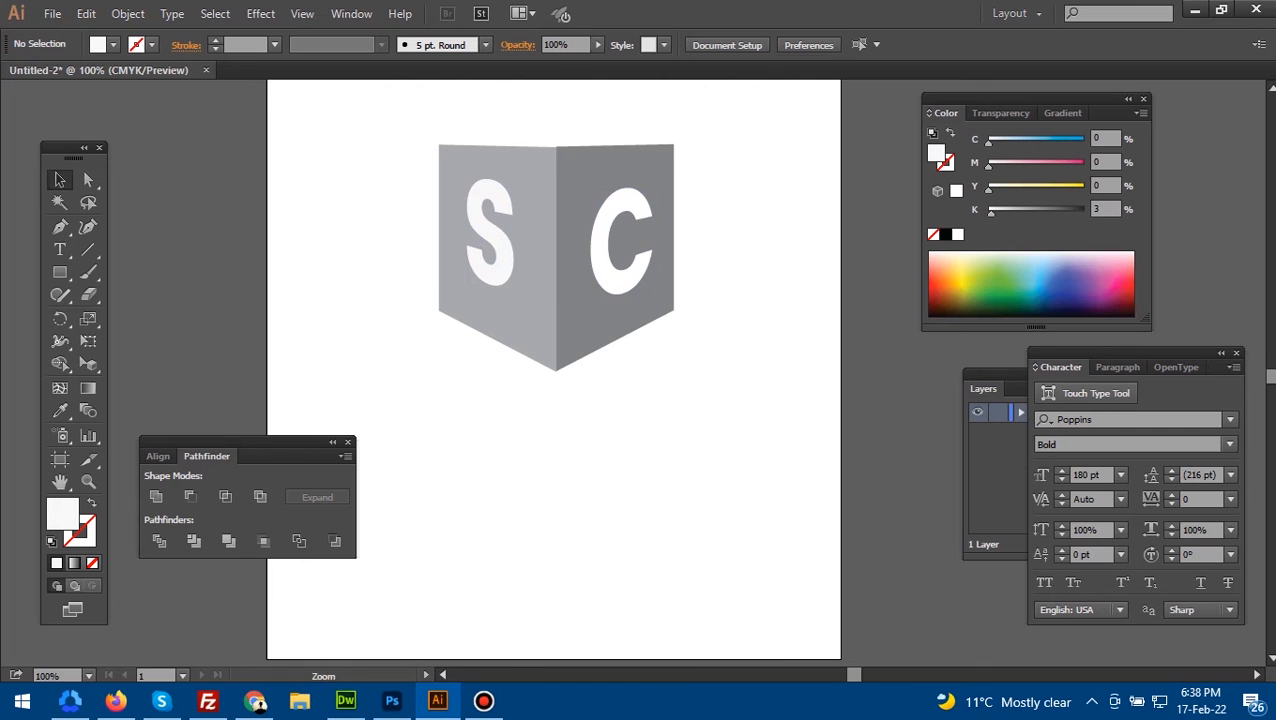
# - Move both faces and their letters together slightly down, closer to the artboard's center
pyautogui.keyDown('ctrl'); pyautogui.keyDown('alt'); pyautogui.click(726, 254); pyautogui.keyUp('alt'); pyautogui.keyUp('ctrl')
pyautogui.moveTo(726, 254); pyautogui.dragTo(814, 221)
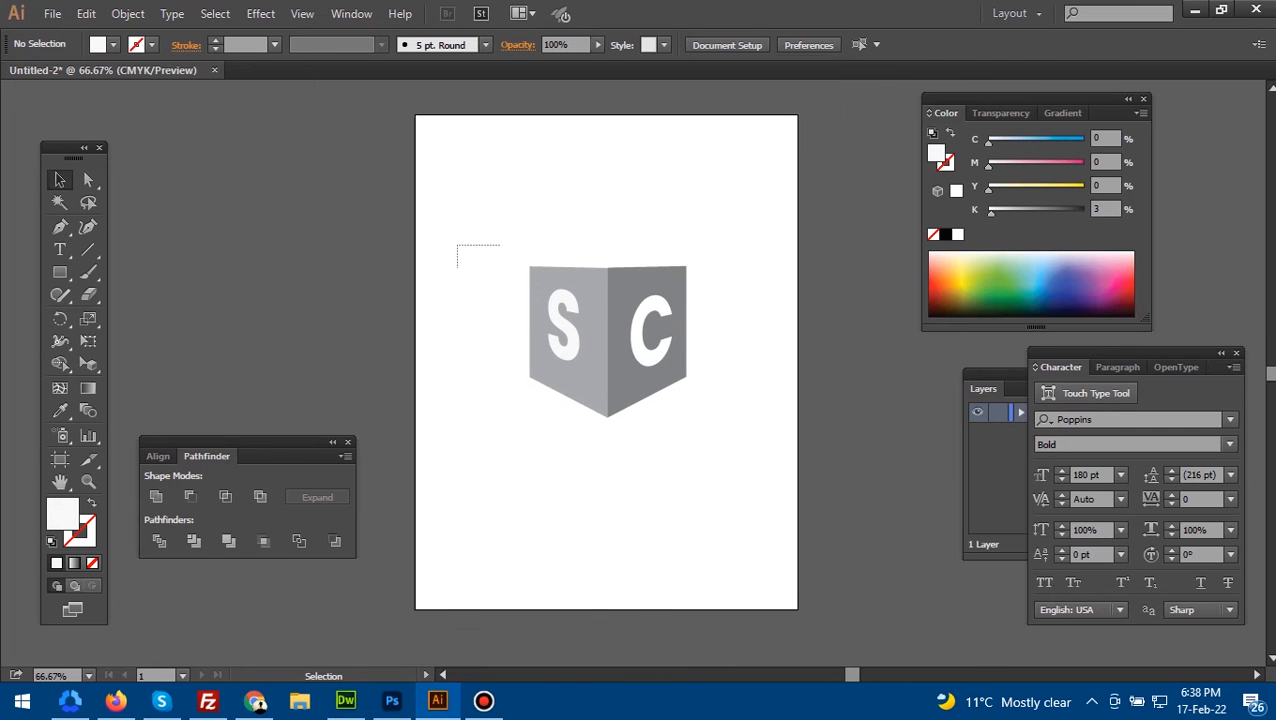
pyautogui.moveTo(500, 268); pyautogui.dragTo(735, 446)
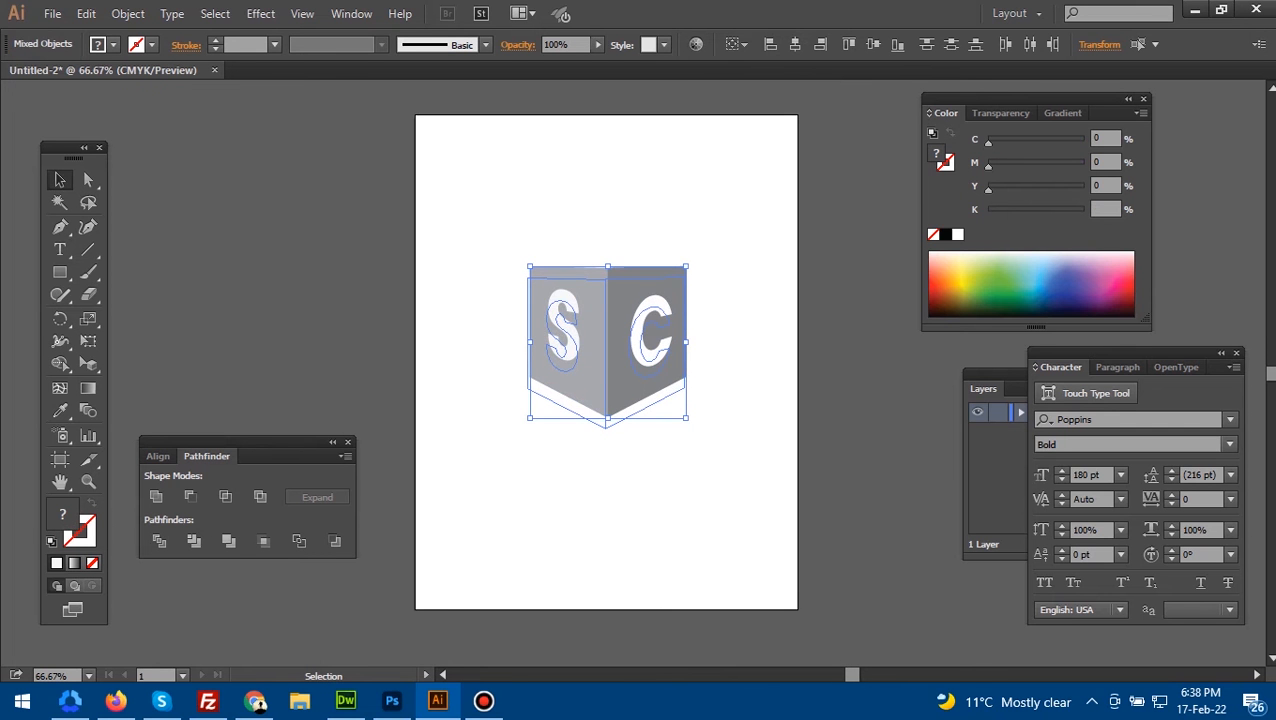
pyautogui.moveTo(608, 331); pyautogui.dragTo(606, 342)
pyautogui.click(738, 330)
pyautogui.keyDown('ctrl'); pyautogui.click(638, 318); pyautogui.keyUp('ctrl')
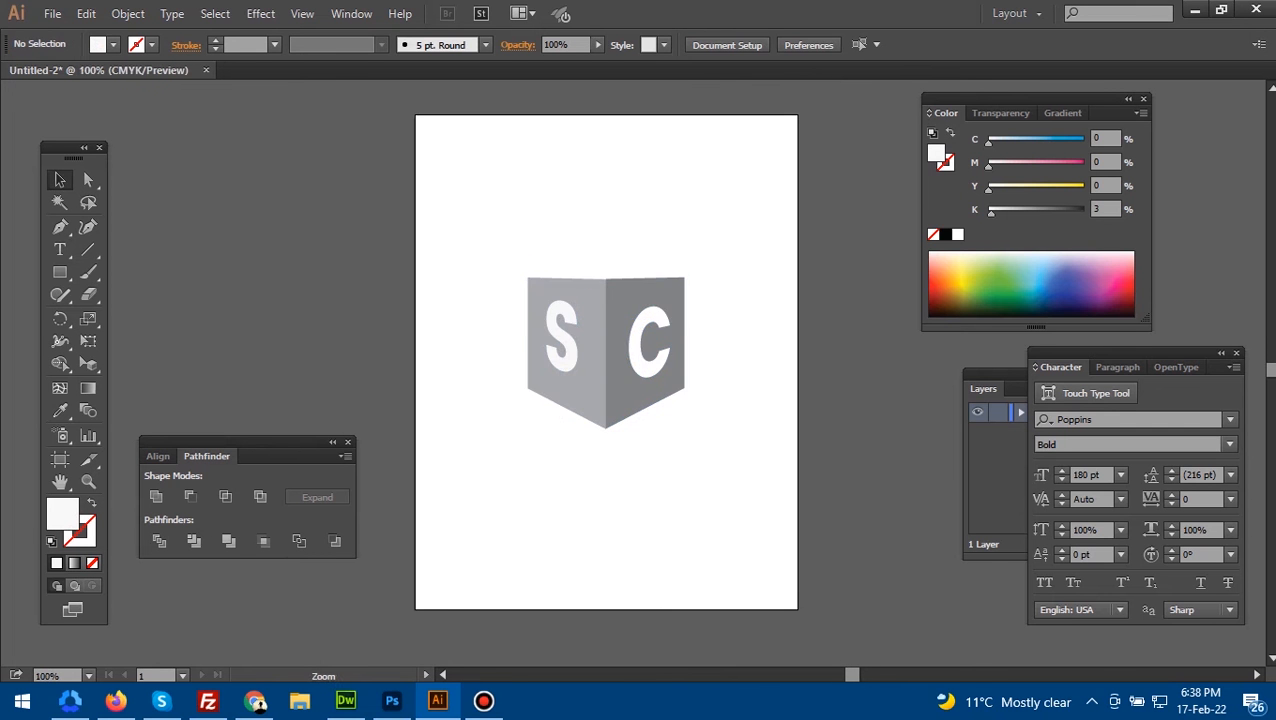
# - Align the two top inner anchor points of the S and C faces vertically so the faces meet at one height
pyautogui.keyDown('ctrl'); pyautogui.click(636, 332); pyautogui.keyUp('ctrl')
pyautogui.keyDown('ctrl'); pyautogui.click(637, 335); pyautogui.keyUp('ctrl')
pyautogui.moveTo(604, 455); pyautogui.dragTo(634, 404)
pyautogui.keyDown('ctrl'); pyautogui.click(634, 404); pyautogui.keyUp('ctrl')
pyautogui.keyDown('ctrl'); pyautogui.click(580, 405); pyautogui.keyUp('ctrl')
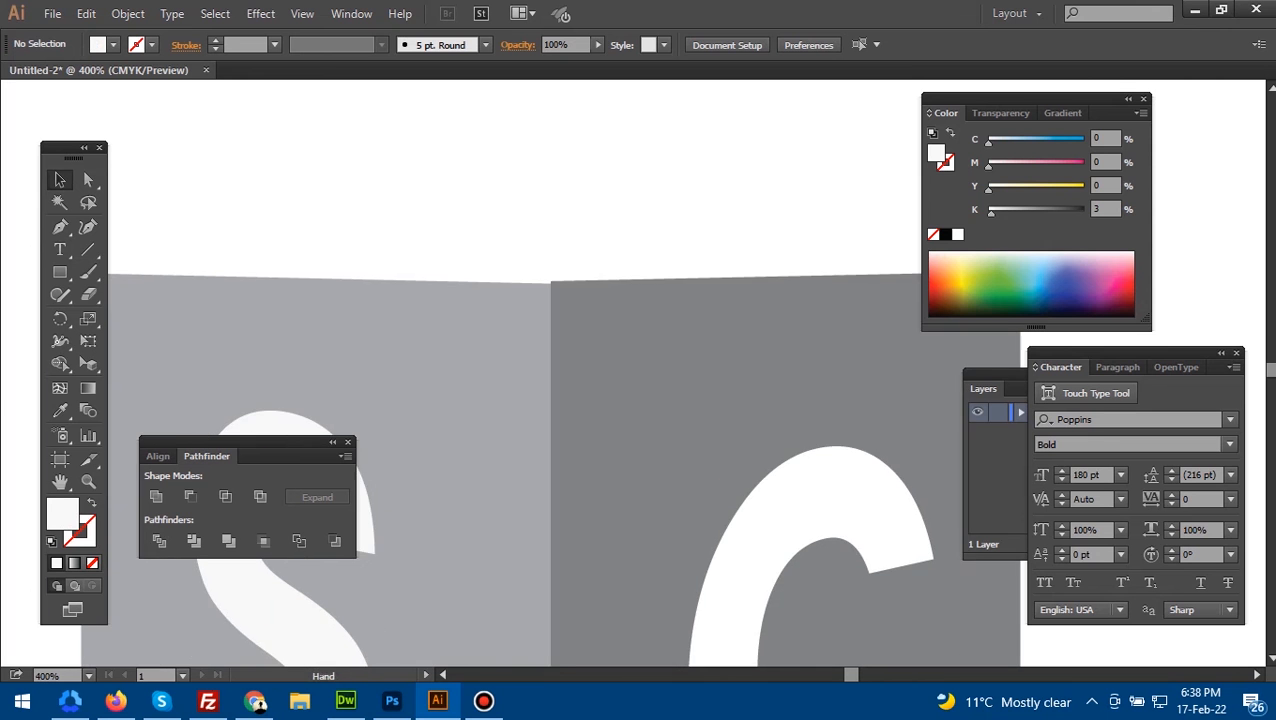
pyautogui.keyDown('ctrl'); pyautogui.keyDown('alt'); pyautogui.click(612, 353); pyautogui.keyUp('alt'); pyautogui.keyUp('ctrl')
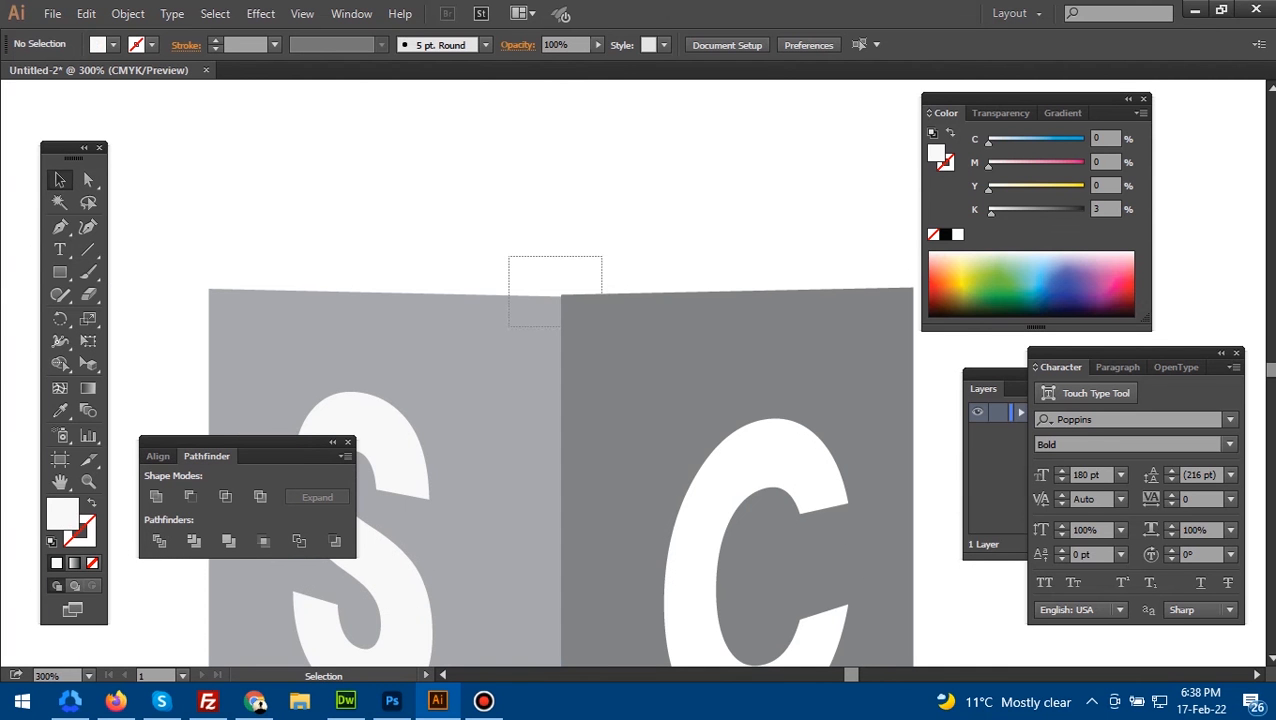
pyautogui.moveTo(602, 326); pyautogui.dragTo(601, 325)
pyautogui.click(622, 230)
pyautogui.press('a')
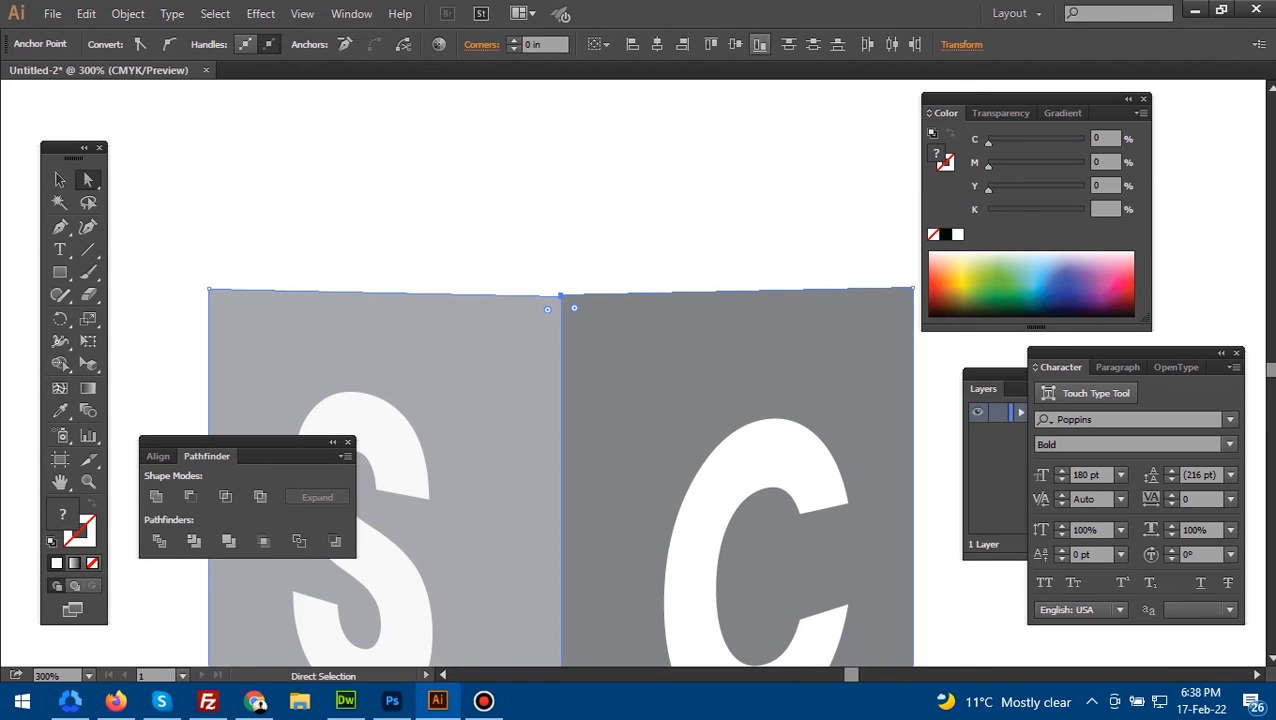
pyautogui.click(710, 44)
pyautogui.click(640, 200)
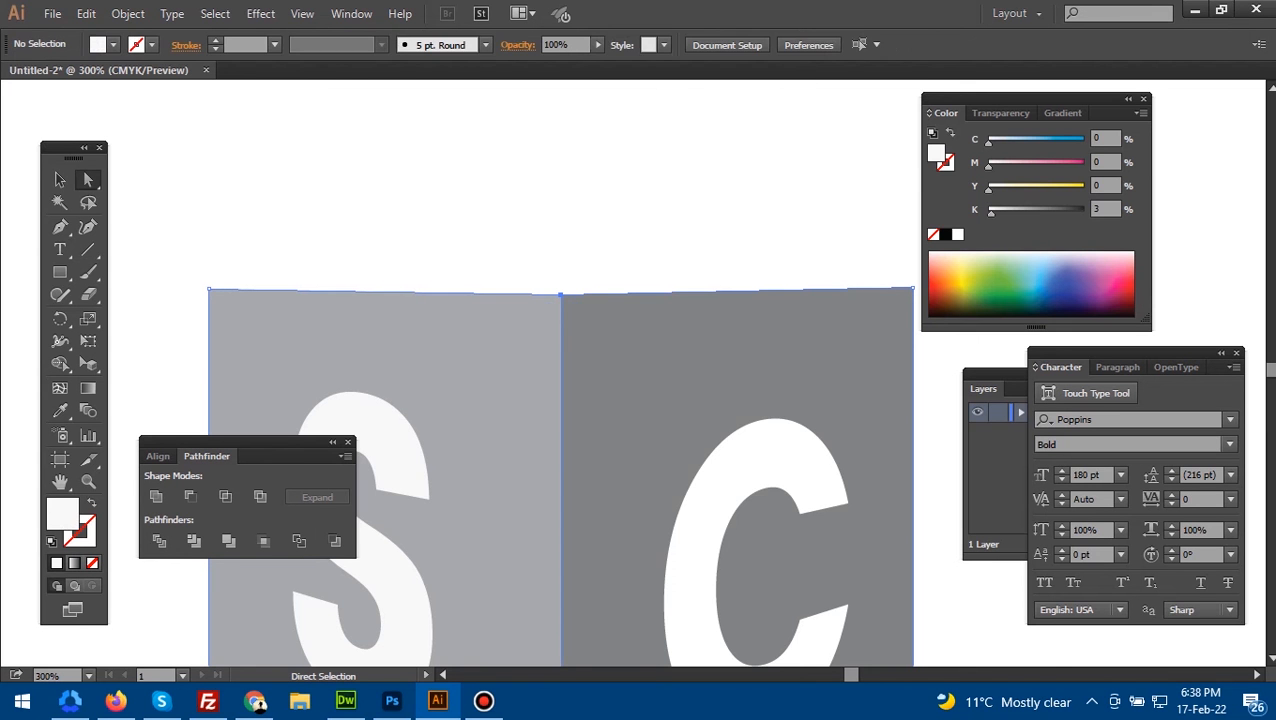
pyautogui.hotkey('ctrl', 'space')
pyautogui.keyDown('ctrl'); pyautogui.click(600, 322); pyautogui.keyUp('ctrl')
pyautogui.keyDown('ctrl'); pyautogui.click(600, 322); pyautogui.keyUp('ctrl')
pyautogui.keyDown('ctrl'); pyautogui.click(600, 322); pyautogui.keyUp('ctrl')
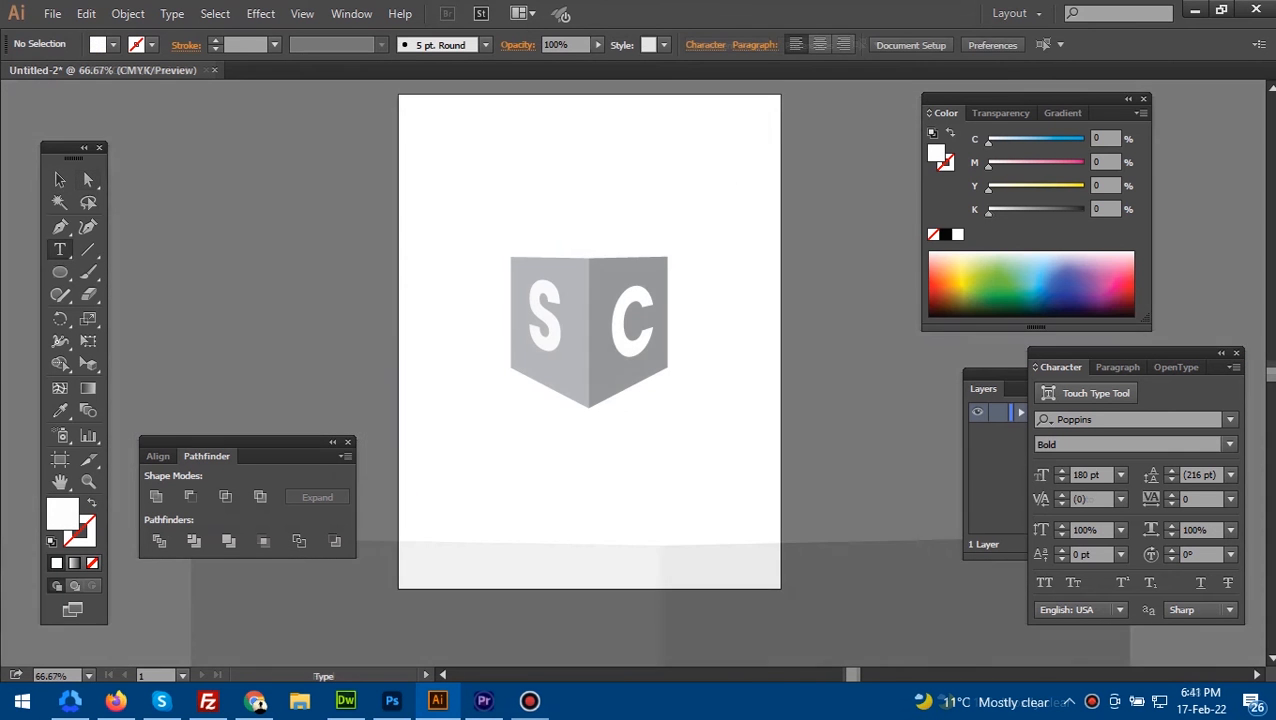
# - Add the text "Solocrew" below the lettered box in Poppins Bold at 180 pt
pyautogui.click(473, 480)
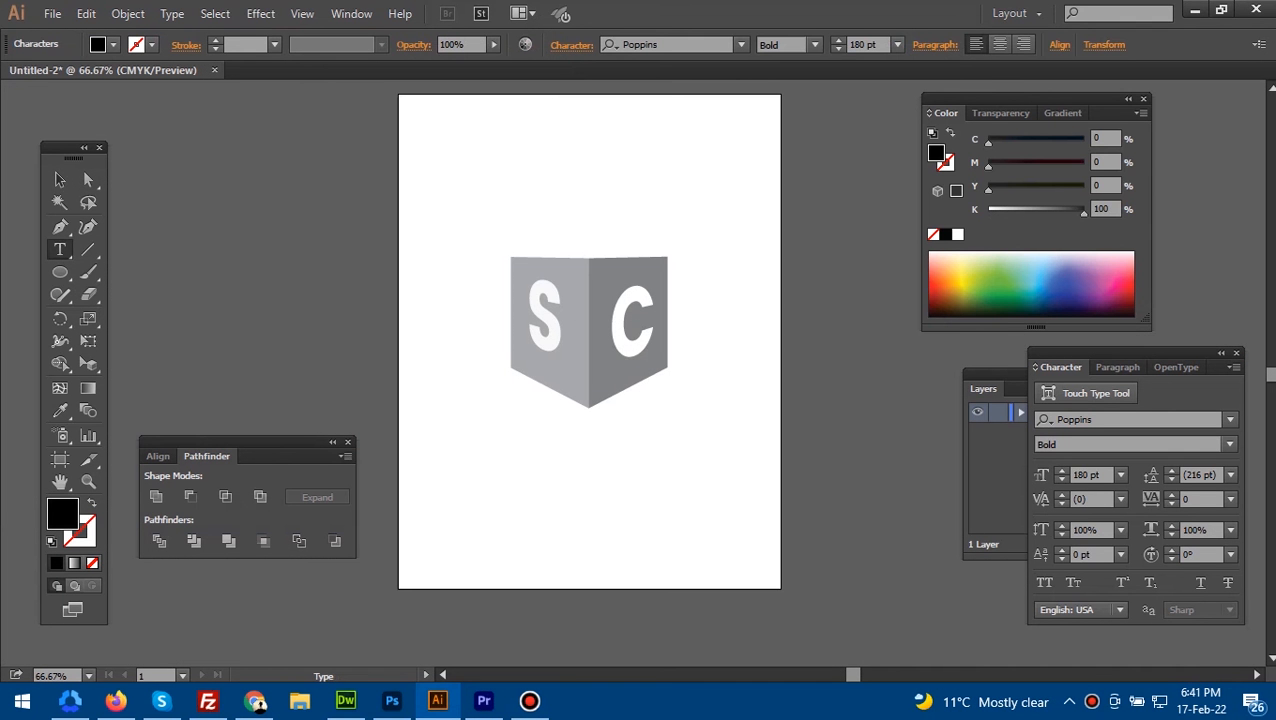
pyautogui.write('SS')
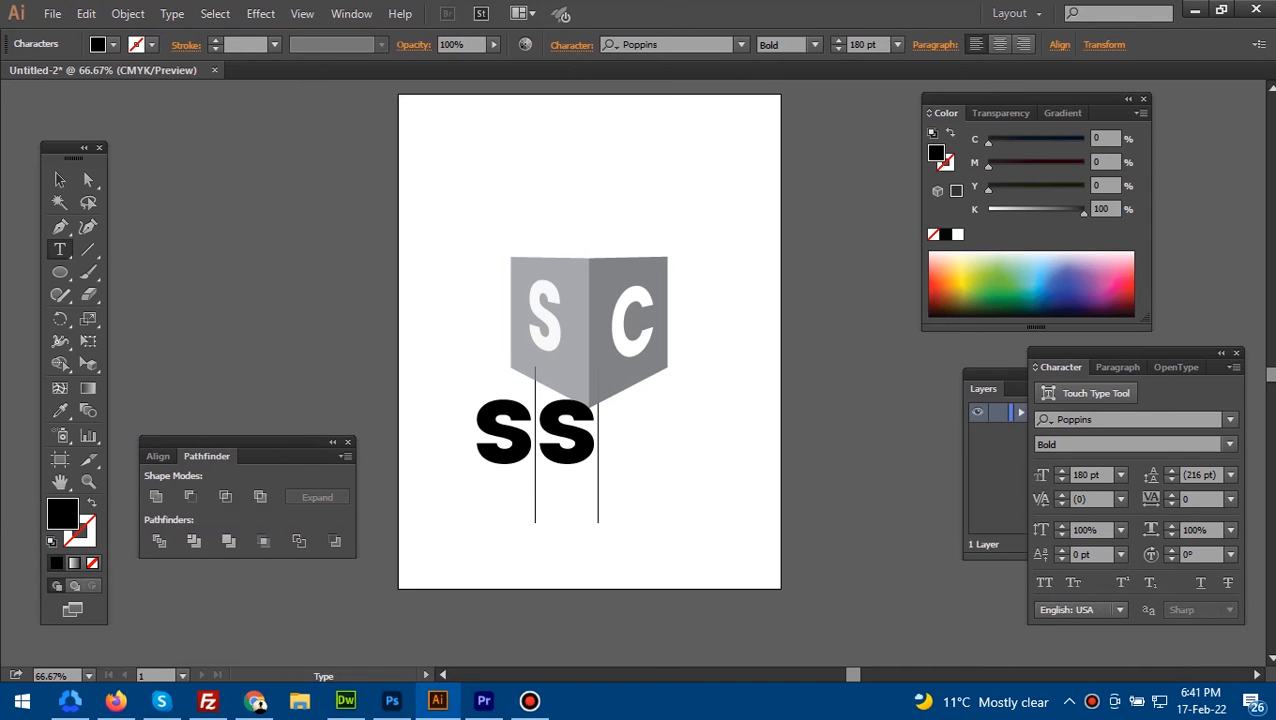
pyautogui.press('BackSpace')
pyautogui.write('olo')
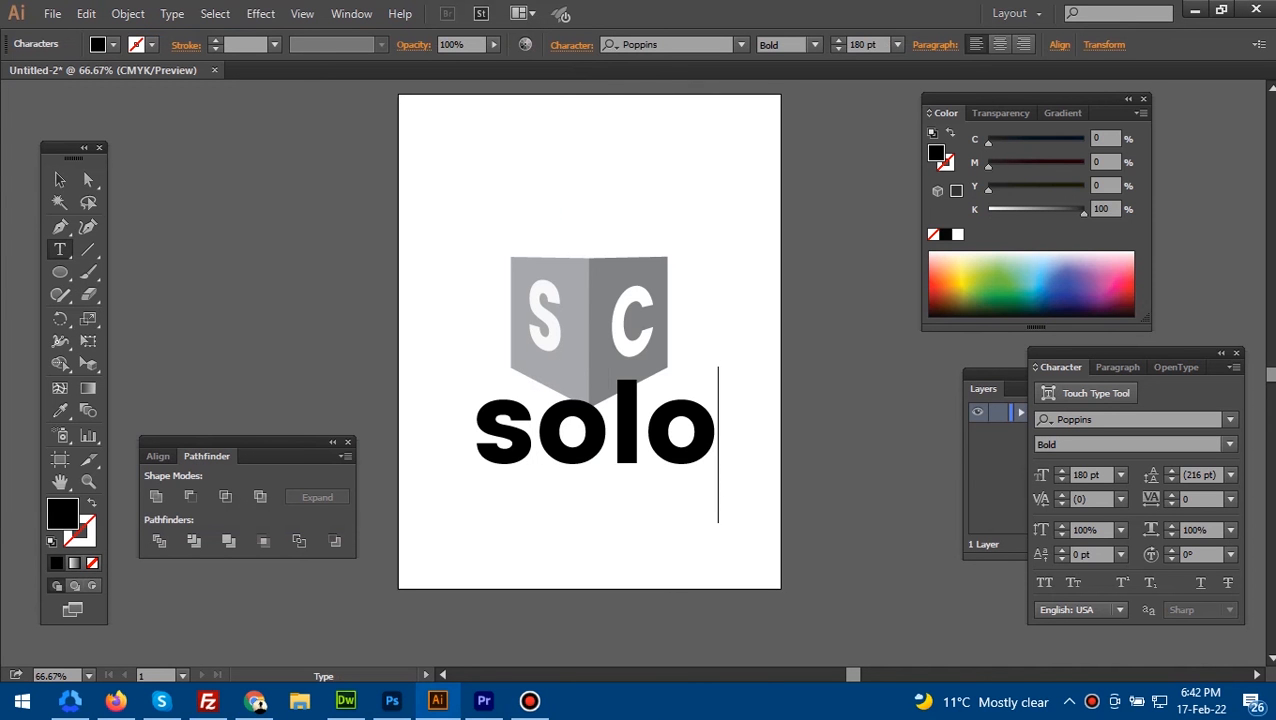
pyautogui.write('crew')
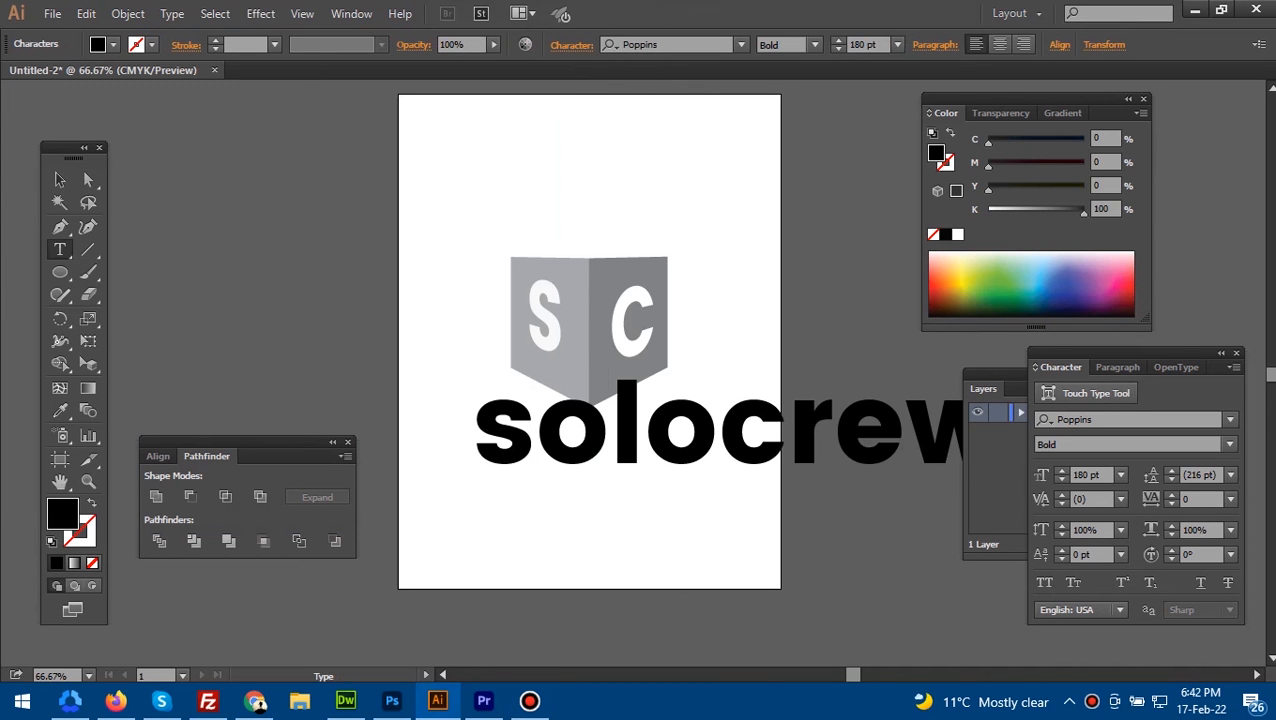
pyautogui.moveTo(475, 437); pyautogui.dragTo(534, 437)
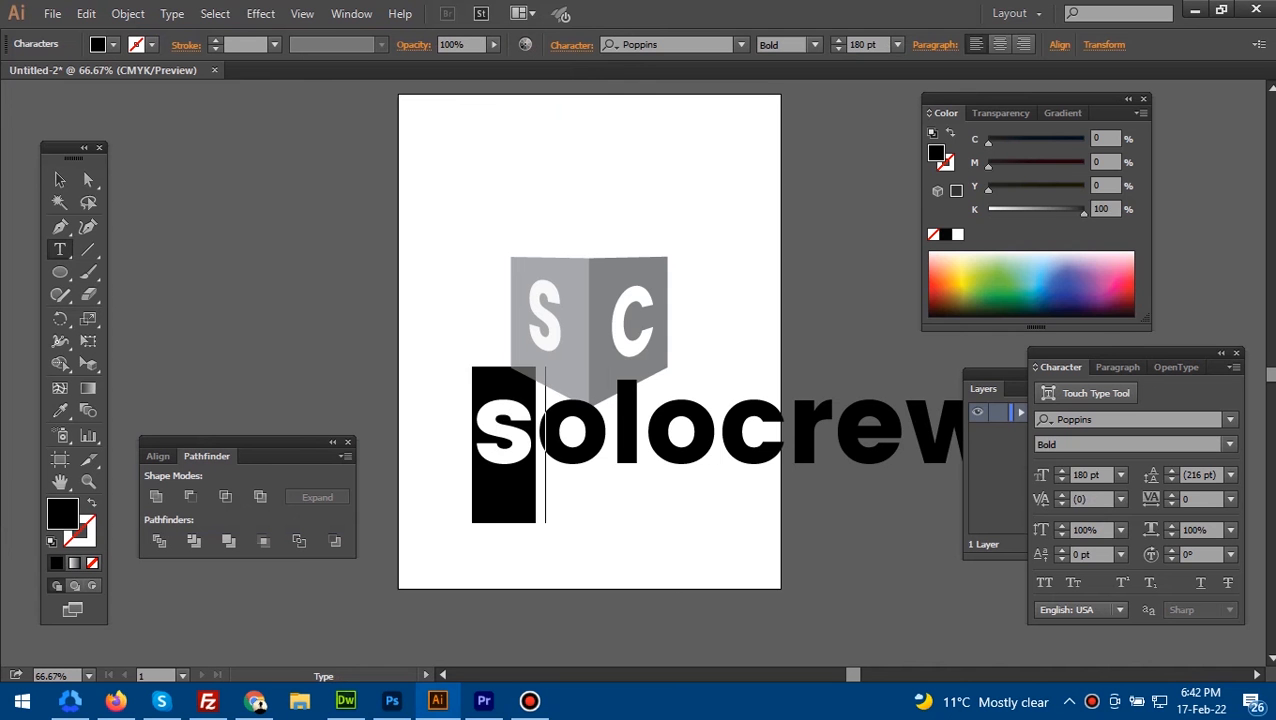
pyautogui.write('S')
pyautogui.press('Escape')
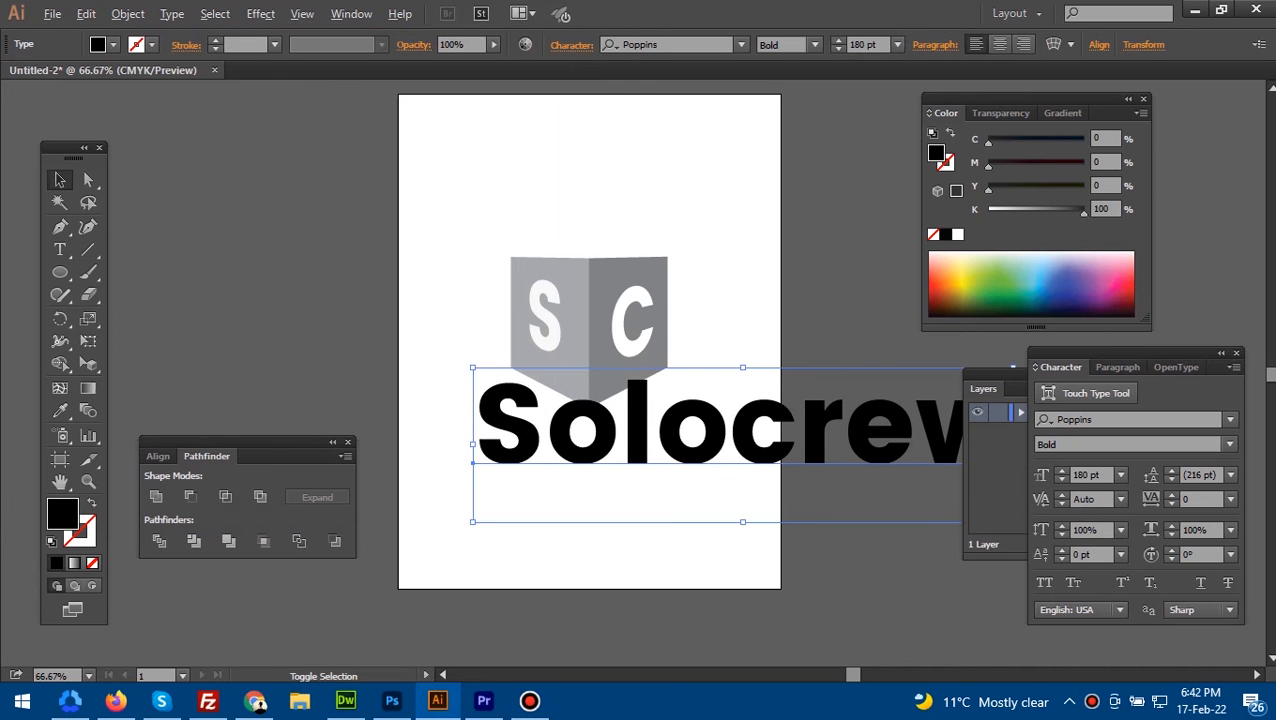
# - Scale the Solocrew text down to about 89 pt and place it just beneath the lettered box
pyautogui.moveTo(473, 367); pyautogui.dragTo(610, 407)
pyautogui.moveTo(740, 440); pyautogui.dragTo(598, 441)
pyautogui.click(600, 530)
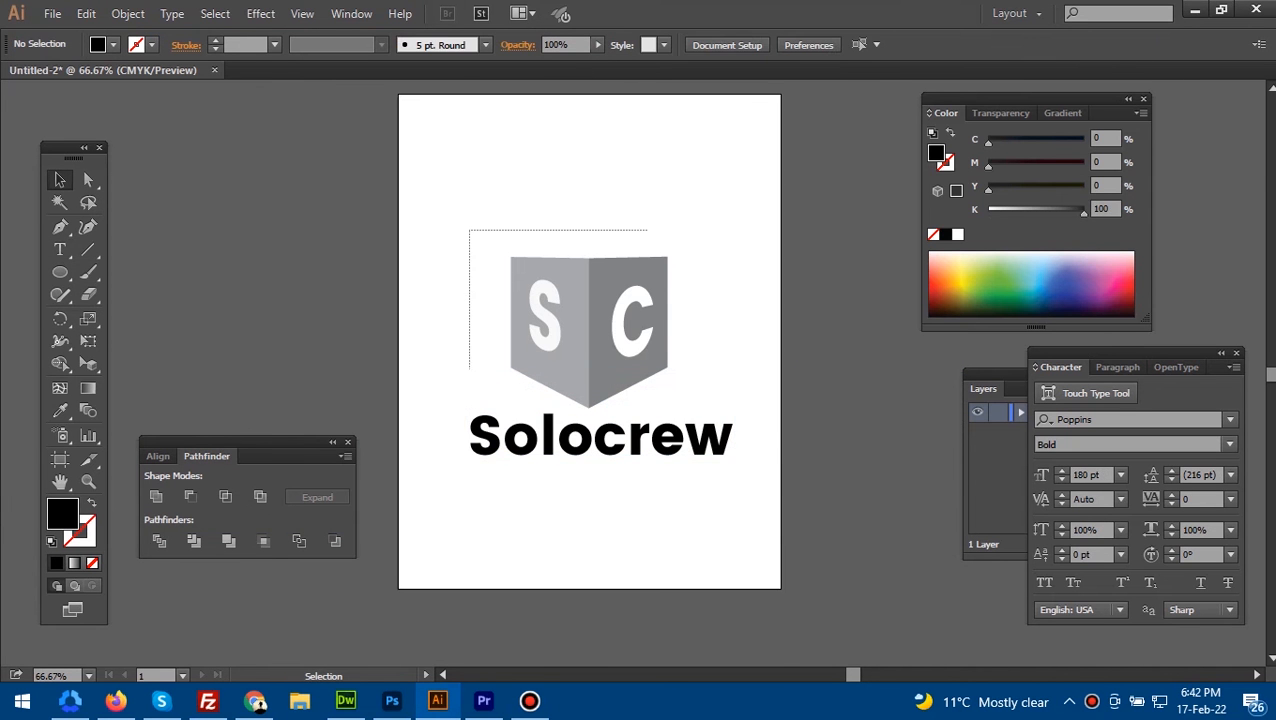
# - Shrink the lettered box to about half its size and position it centered above the Solocrew text
pyautogui.moveTo(647, 370)
pyautogui.mouseDown()
pyautogui.moveTo(664, 380)
pyautogui.moveTo(645, 388)
pyautogui.moveTo(632, 373)
pyautogui.mouseUp()
pyautogui.moveTo(608, 326); pyautogui.dragTo(617, 313)
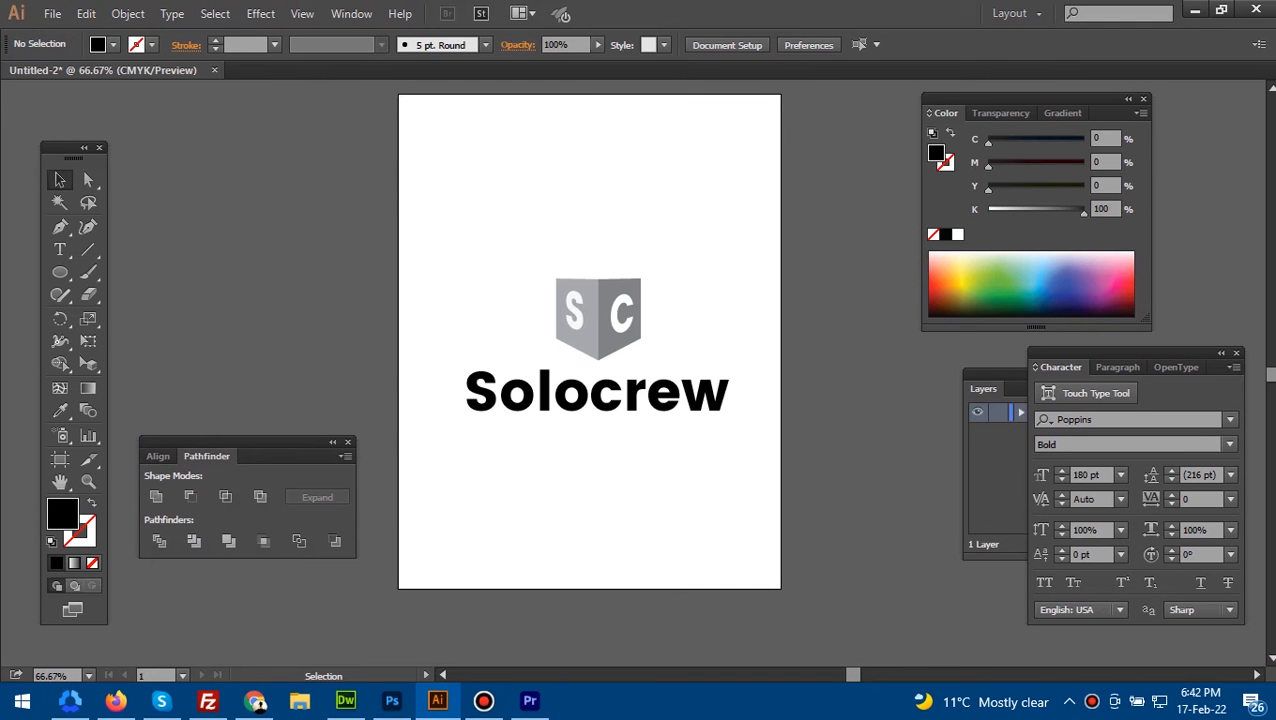
pyautogui.moveTo(526, 244); pyautogui.dragTo(656, 361)
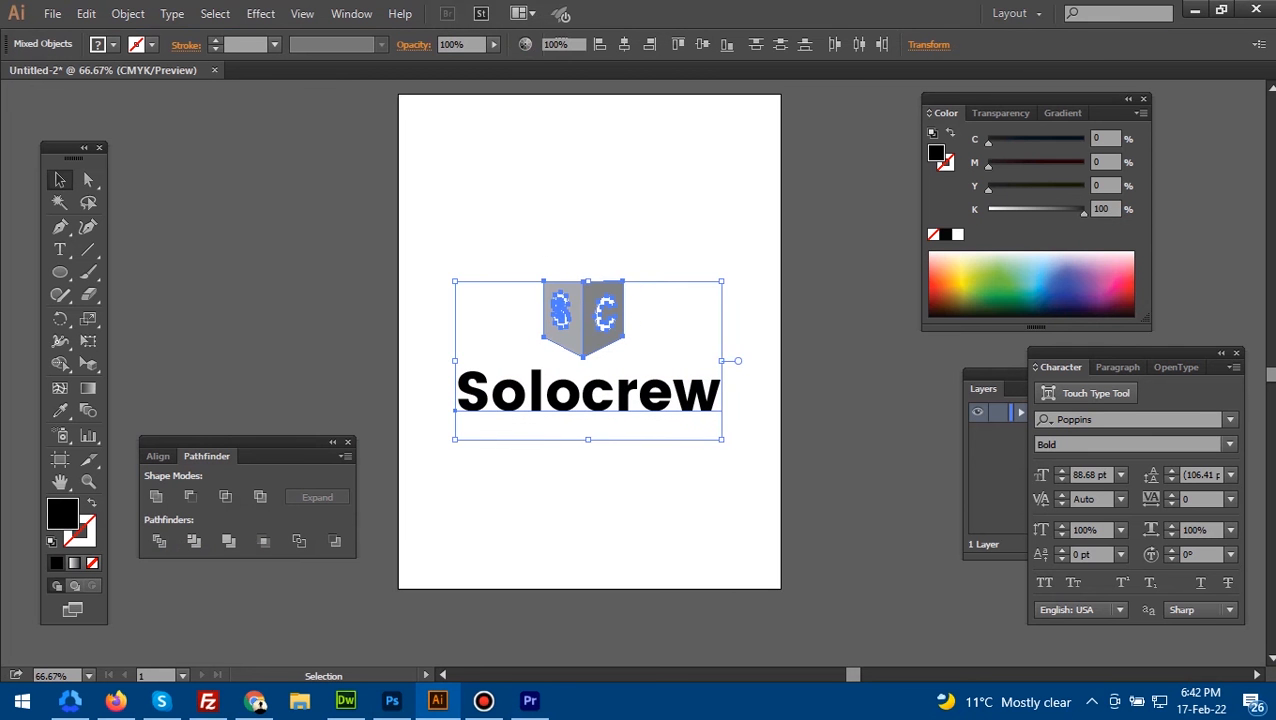
pyautogui.click(310, 350)
# - Draw a black circle about 0.375 in across just above the upper-left corner of the lettered box
pyautogui.click(60, 272)
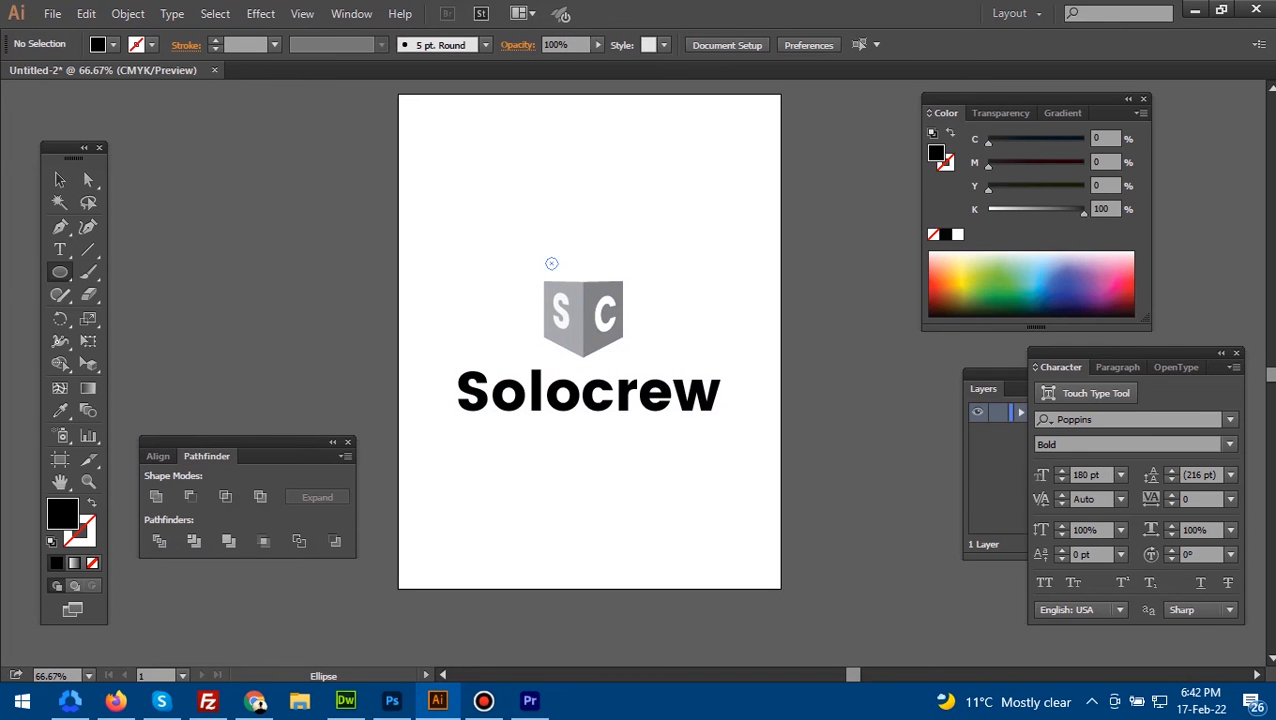
pyautogui.moveTo(545, 257); pyautogui.dragTo(562, 274)
pyautogui.press('v')
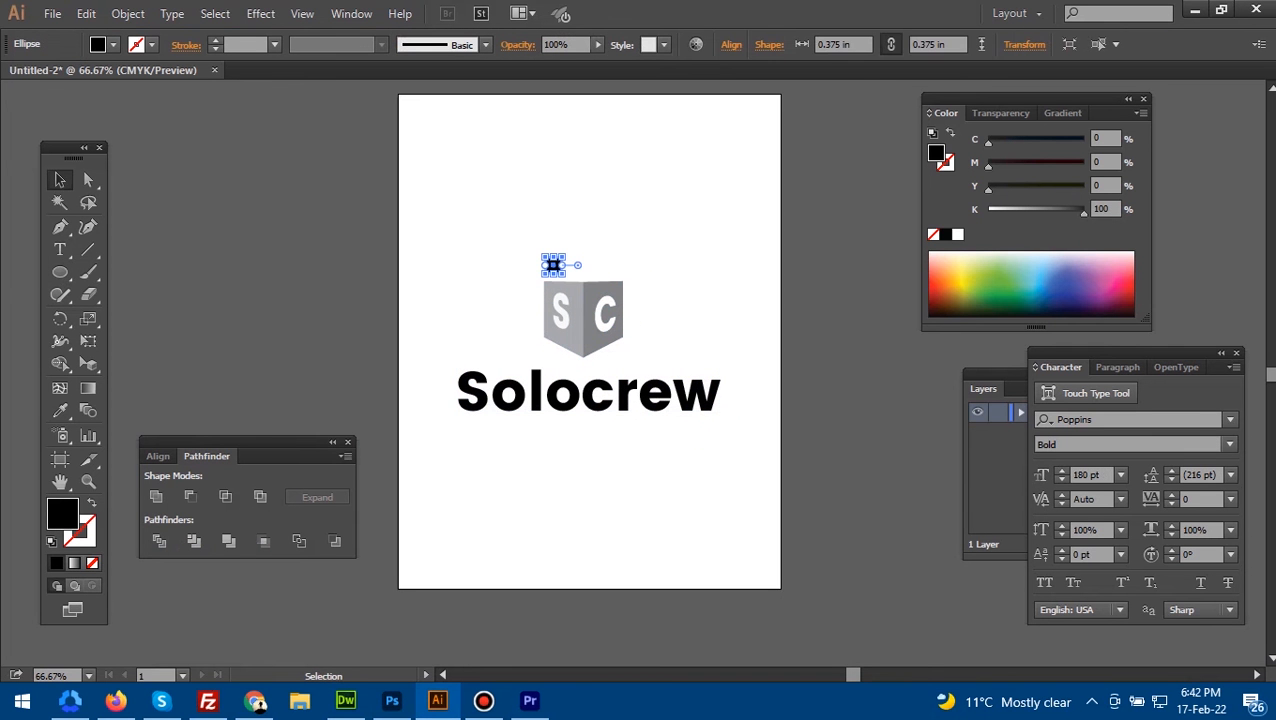
pyautogui.hotkey('ctrl', 'shift', 'a')
# - Place two copies of the black circle, one above the C face and one beside the box's lower-right edge
pyautogui.moveTo(612, 271); pyautogui.dragTo(616, 359)
pyautogui.moveTo(553, 265); pyautogui.dragTo(602, 271)
pyautogui.click(677, 338)
pyautogui.moveTo(677, 342); pyautogui.dragTo(781, 318)
pyautogui.keyDown('ctrl'); pyautogui.click(686, 322); pyautogui.keyUp('ctrl')
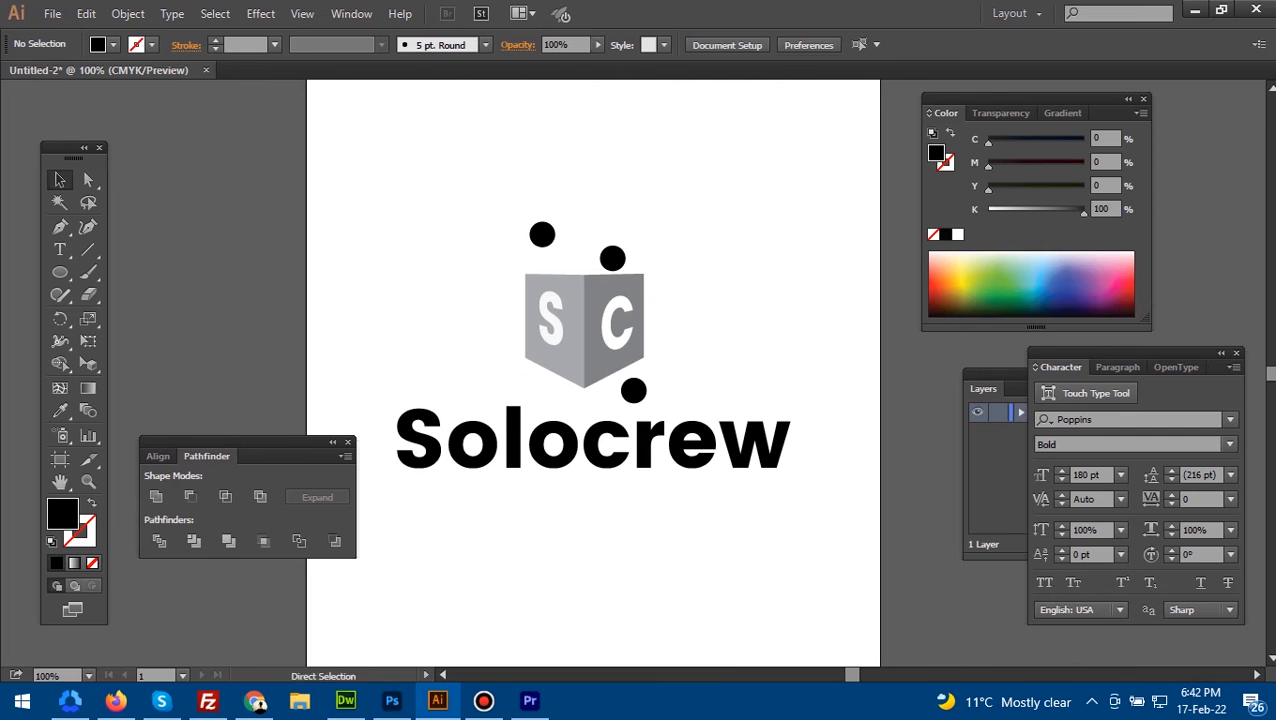
# - Draw a rectangle about 8.54 by 6.04 in across the artboard's width around the logo and send it to the back
pyautogui.hotkey('ctrl', '-')
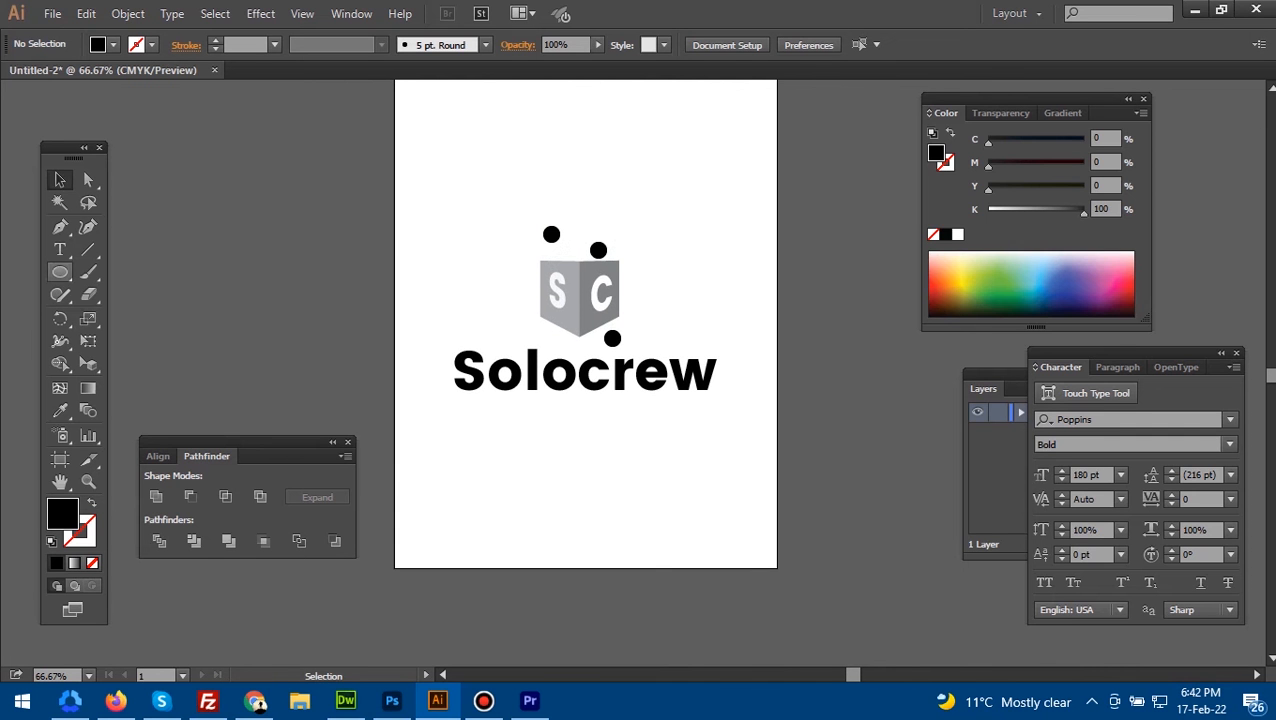
pyautogui.moveTo(60, 272); pyautogui.dragTo(130, 270)
pyautogui.moveTo(395, 176); pyautogui.dragTo(778, 447)
pyautogui.hotkey('ctrl', 'shift', '[')
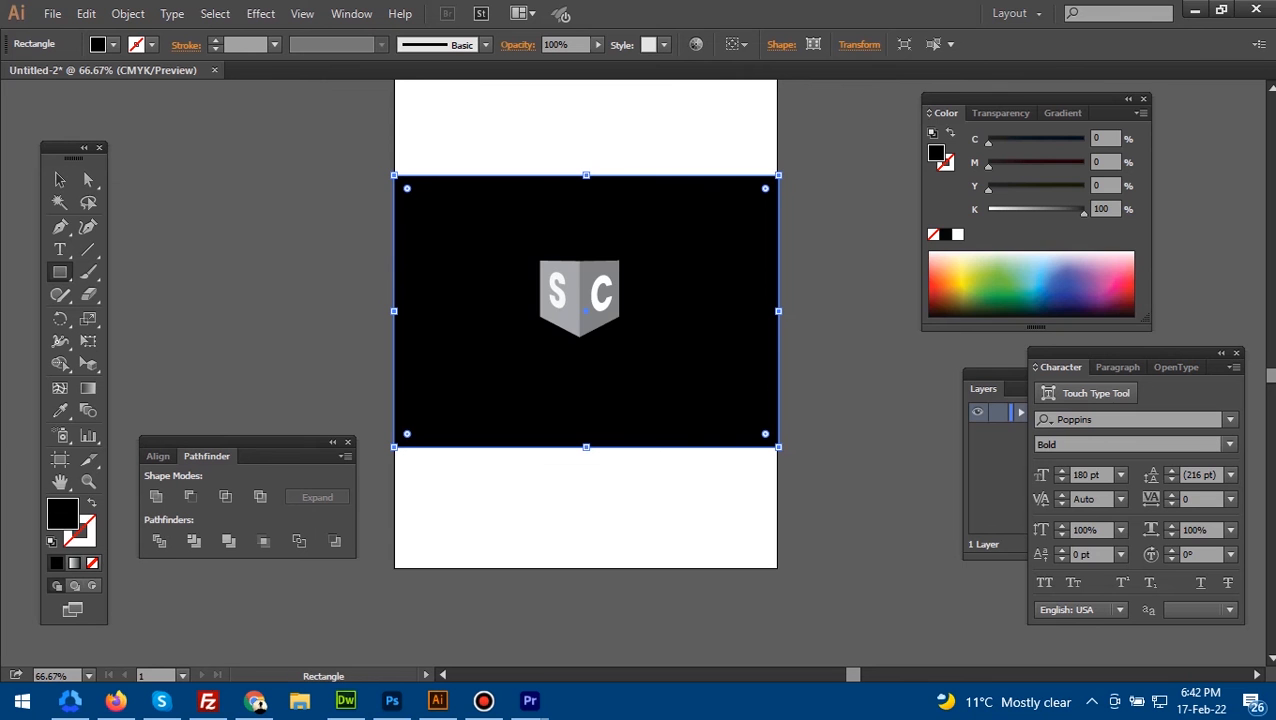
pyautogui.press('v')
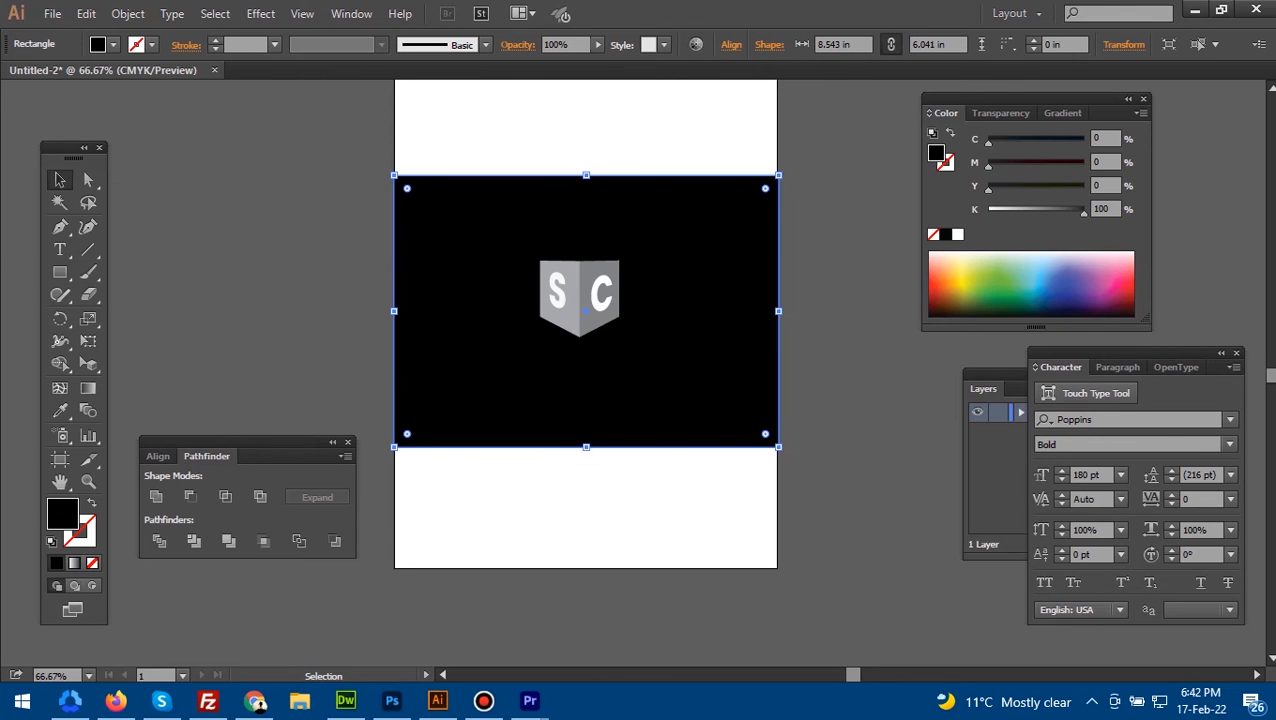
# - Fill the background rectangle with pale yellow, reducing its yellow value to 23%
pyautogui.click(961, 267)
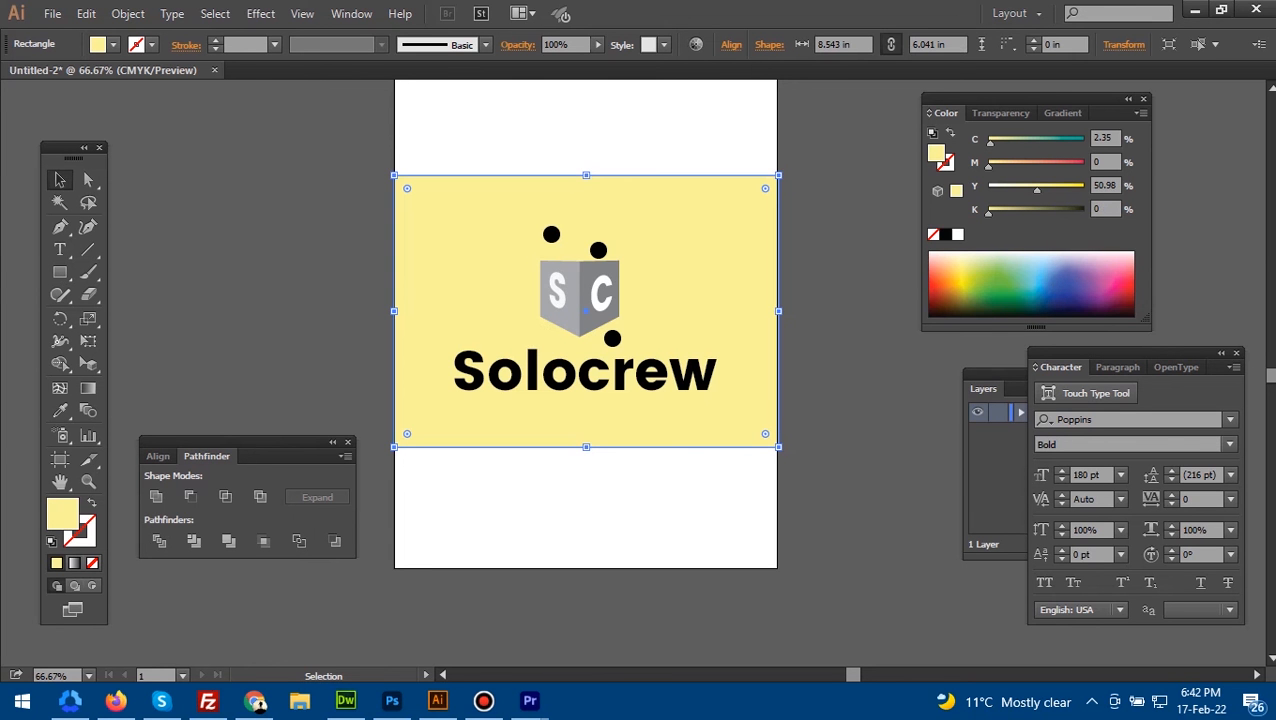
pyautogui.hotkey('ctrl', 'shift', 'a')
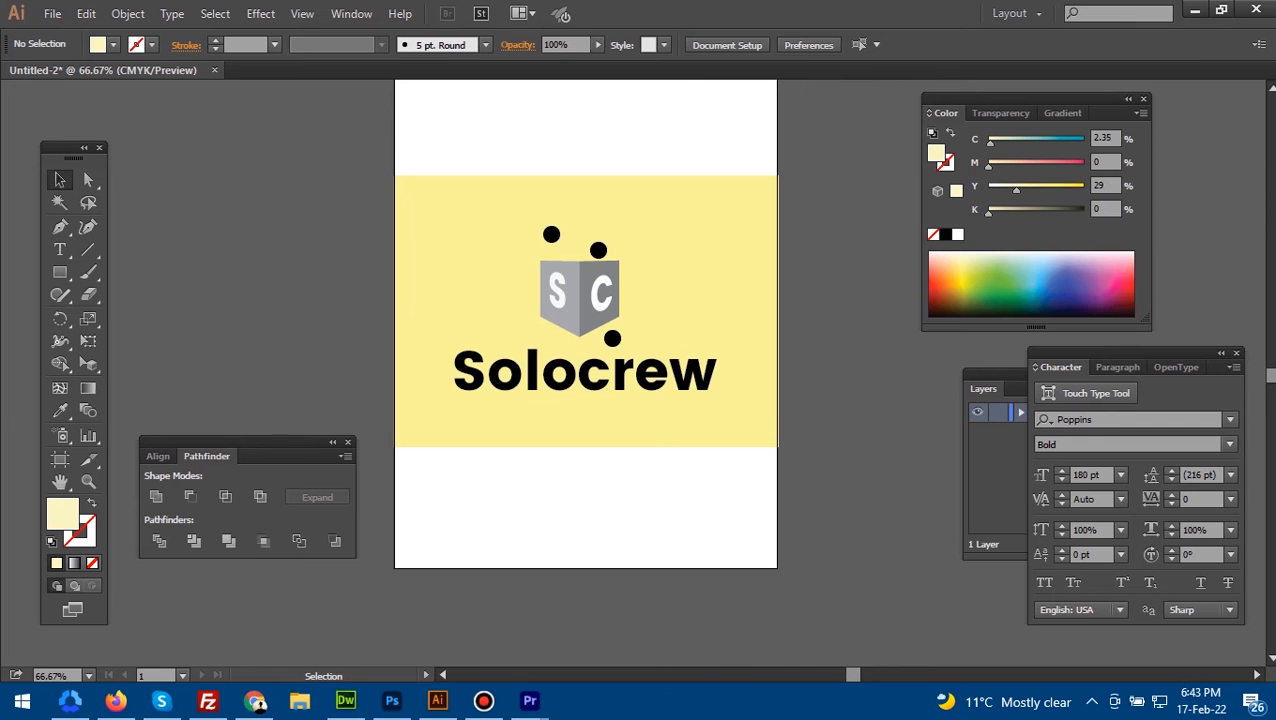
pyautogui.click(470, 290)
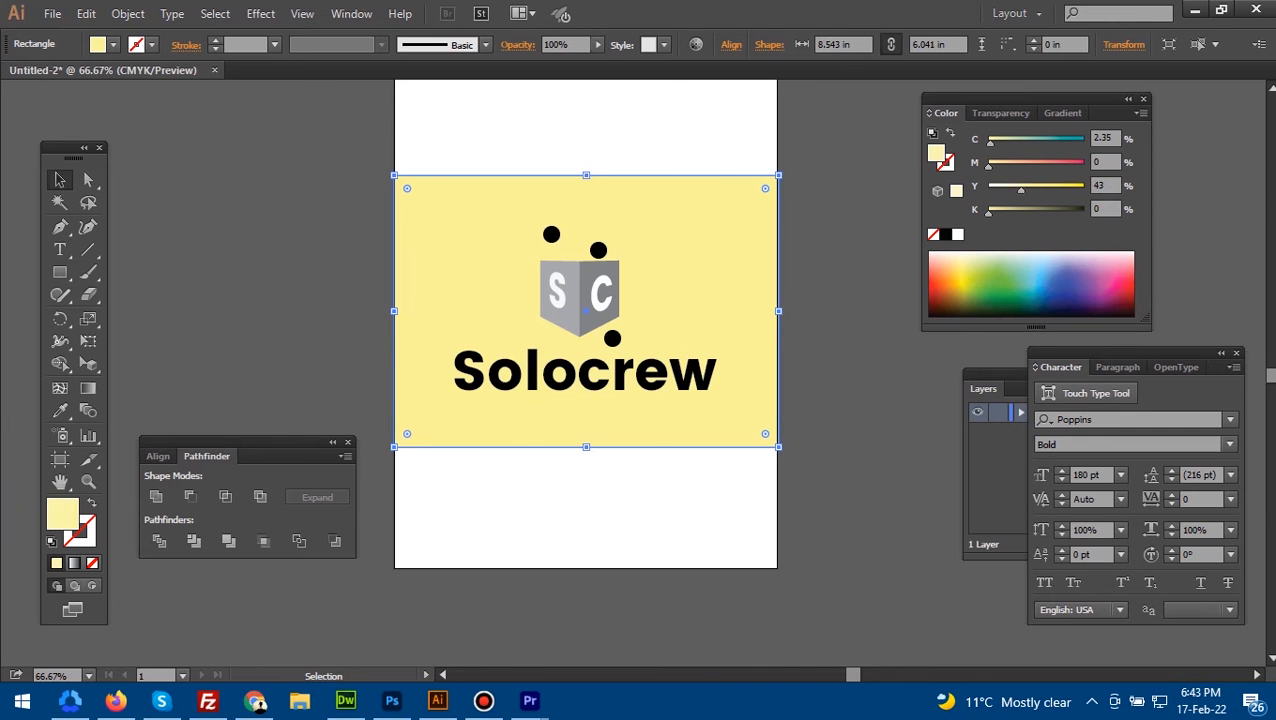
pyautogui.hotkey('ctrl', 'shift', 'a')
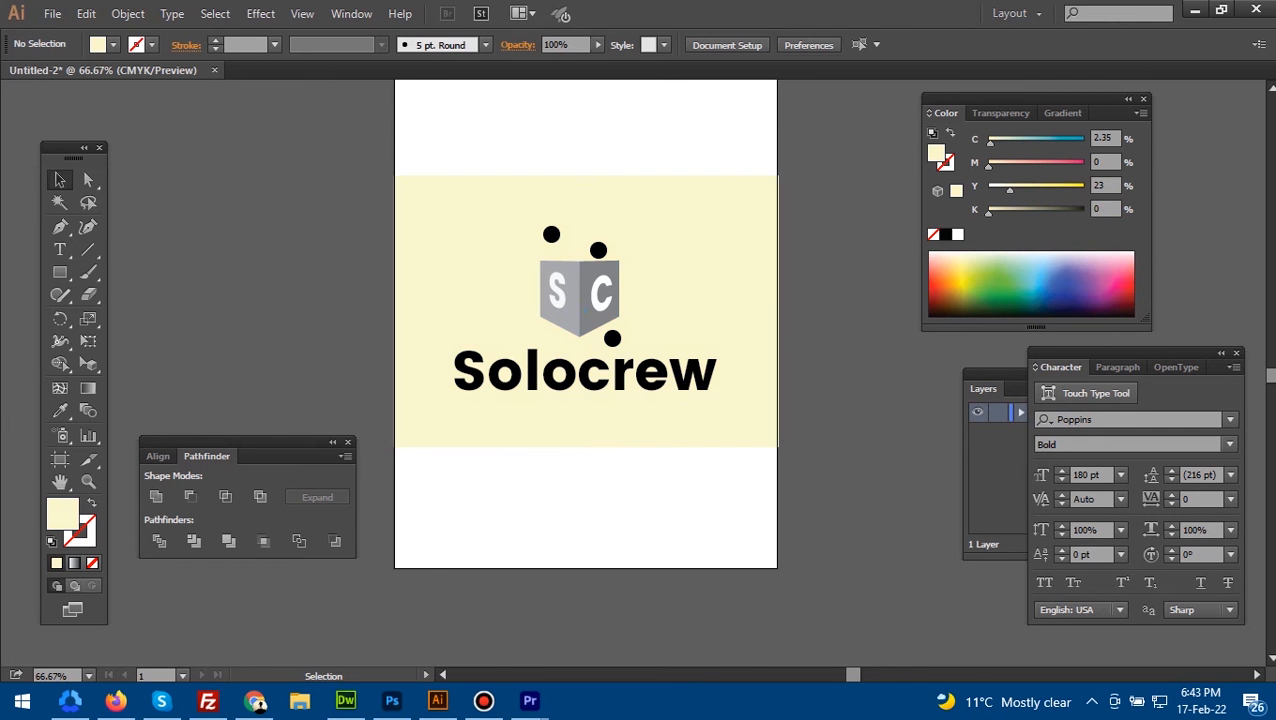
pyautogui.moveTo(585, 400); pyautogui.dragTo(618, 392)
pyautogui.click(620, 366)
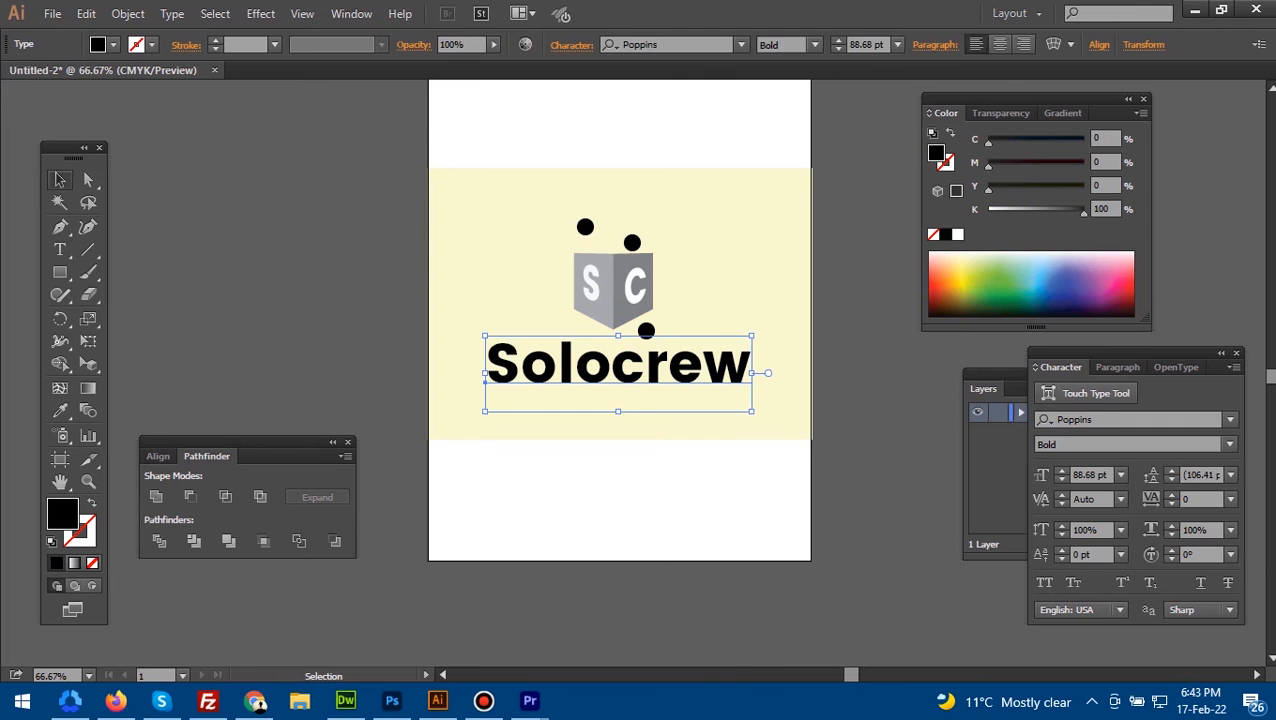
pyautogui.hotkey('ctrl', 'shift', 'a')
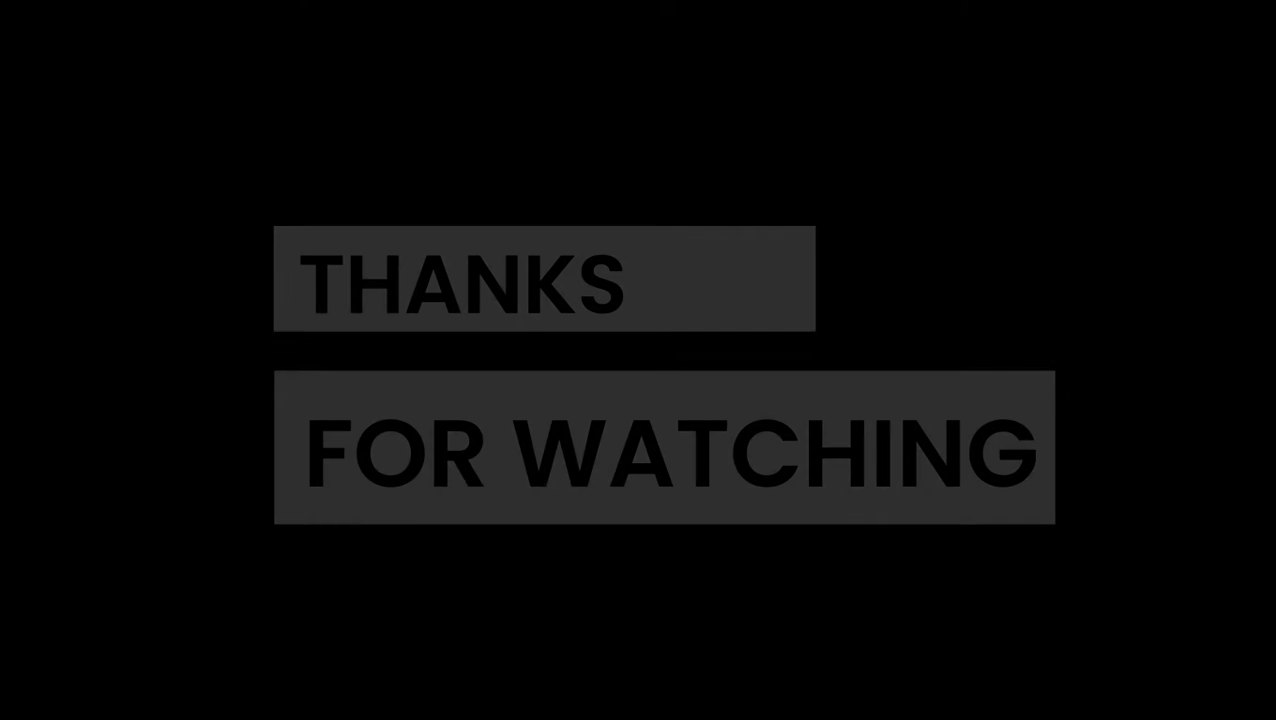